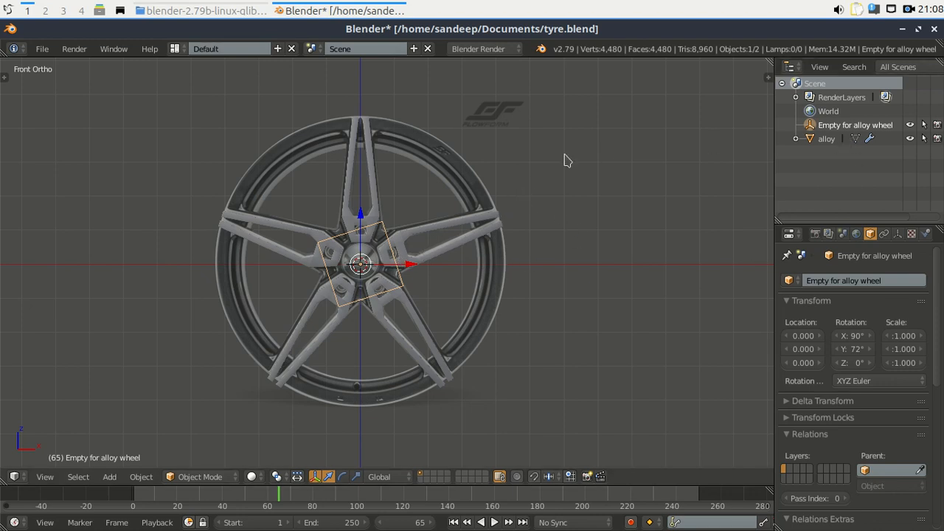
# Cancel a rotation so the empty keeps 72°, then orbit to view the five spokes at an angle.
pyautogui.press('r')
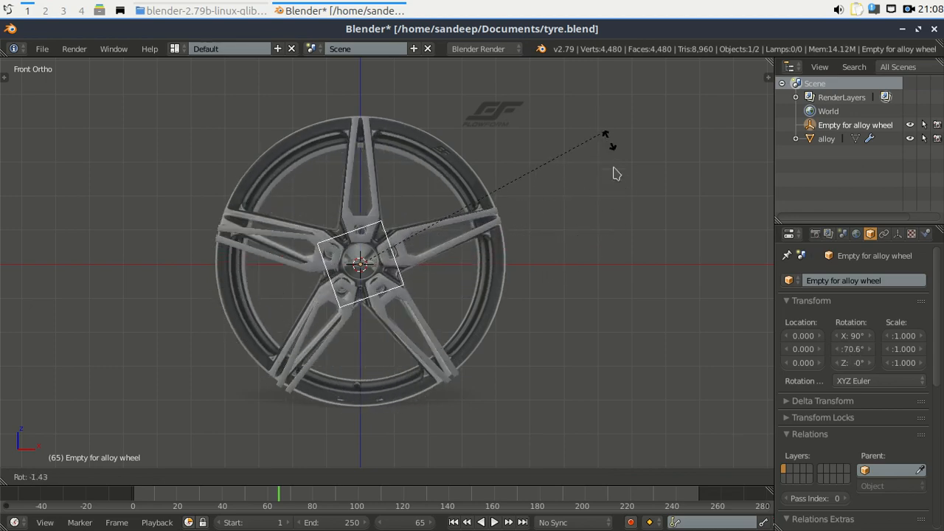
pyautogui.press('Escape')
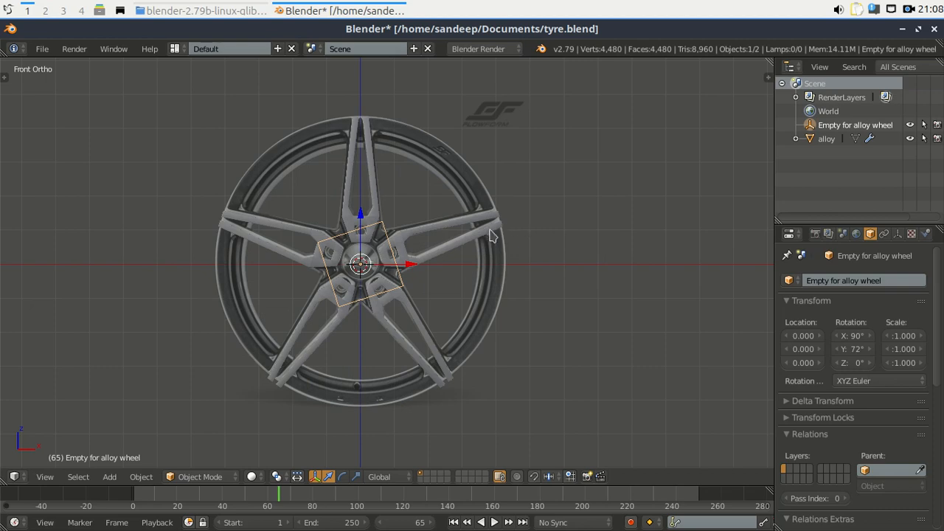
pyautogui.moveTo(487, 249); pyautogui.dragTo(380, 262, button='middle')
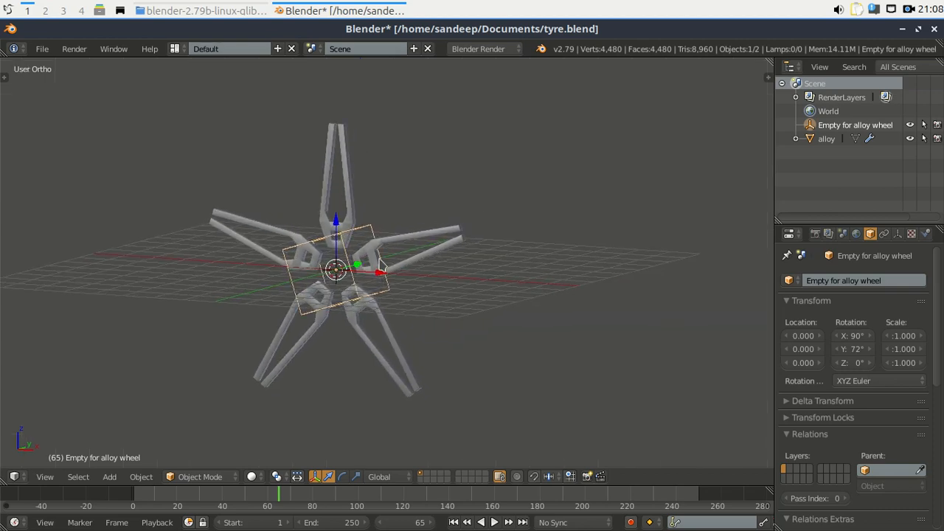
# Orbit and zoom around the five arrayed spokes to inspect them from several angles.
pyautogui.press('KP_1')
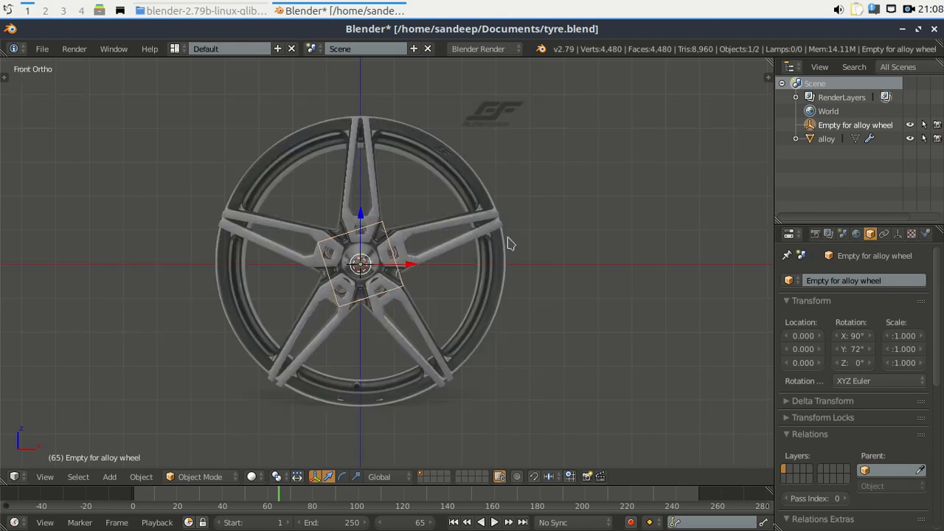
pyautogui.moveTo(509, 243); pyautogui.dragTo(396, 277, button='middle')
pyautogui.scroll(3, 341, 275)
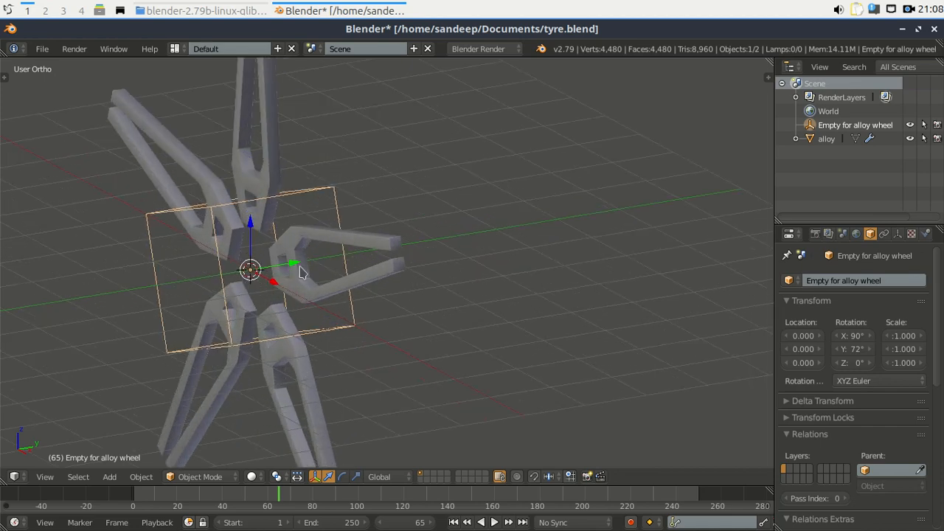
pyautogui.moveTo(276, 280); pyautogui.dragTo(363, 269, button='middle')
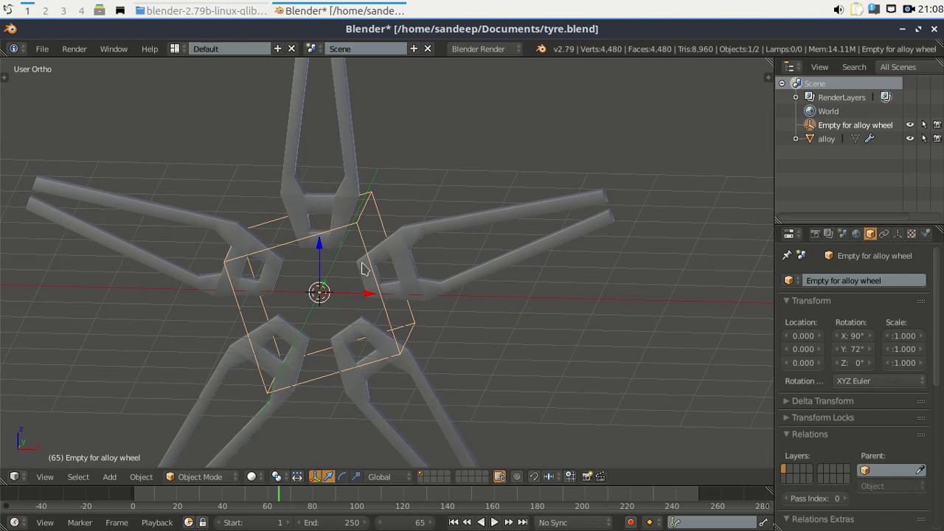
# Go back to Front view and zoom out to frame the whole wheel over its reference.
pyautogui.press('KP_1')
pyautogui.scroll(-2, 446, 201)
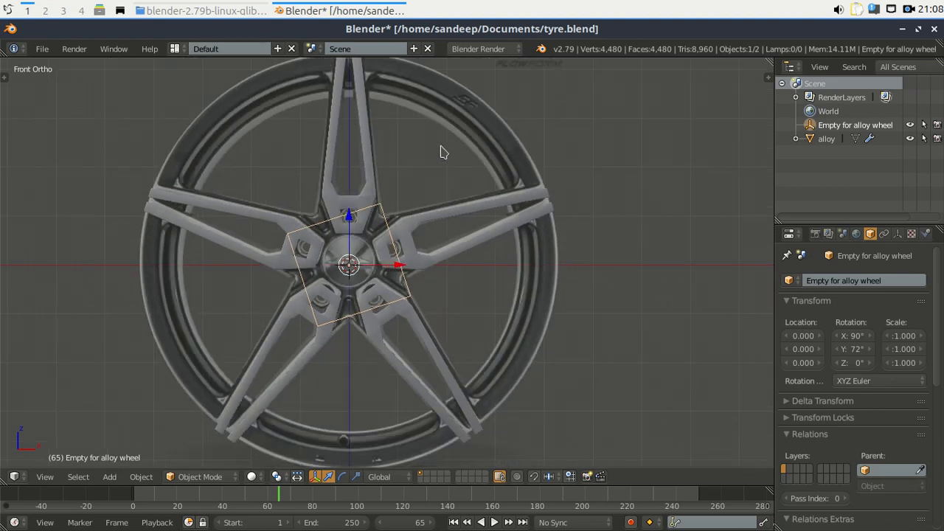
pyautogui.scroll(-1, 455, 153)
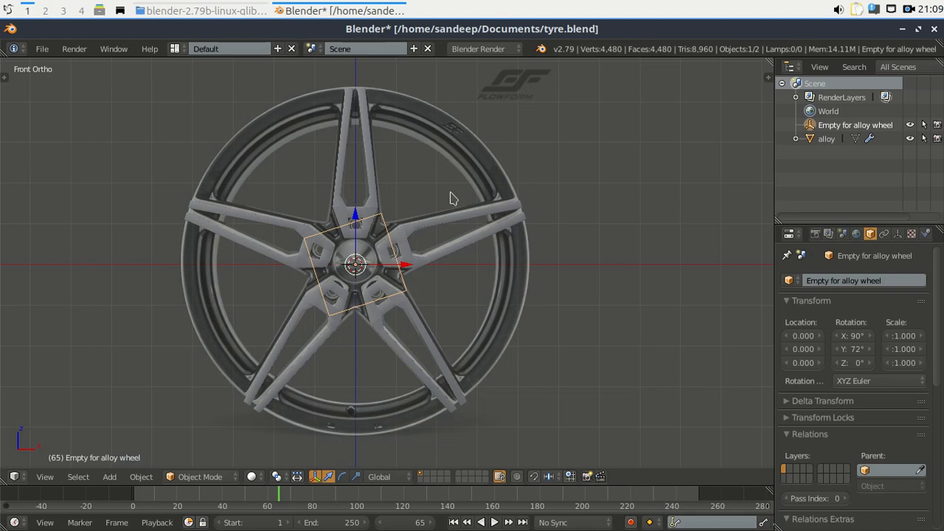
pyautogui.scroll(2, 394, 214)
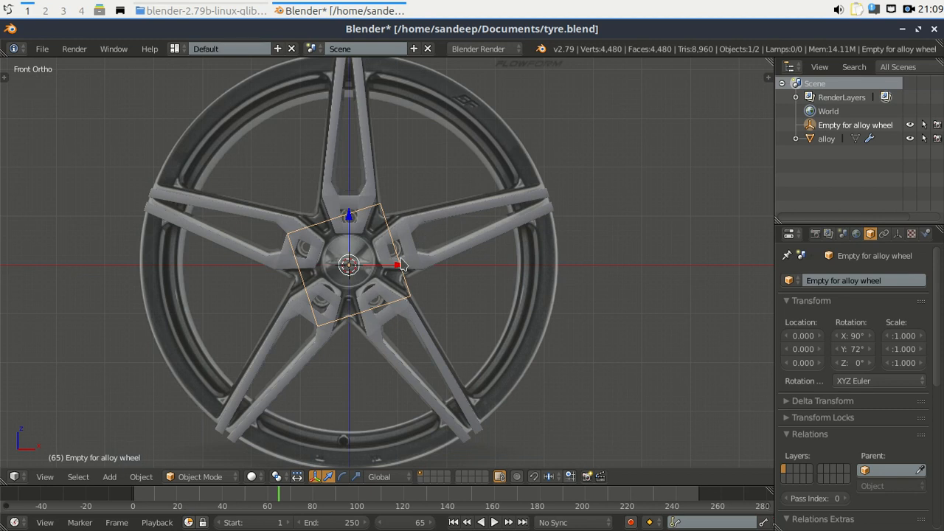
# Set the alloy object's Array modifier Count to 10, then select the Empty for alloy wheel.
pyautogui.click(826, 139)
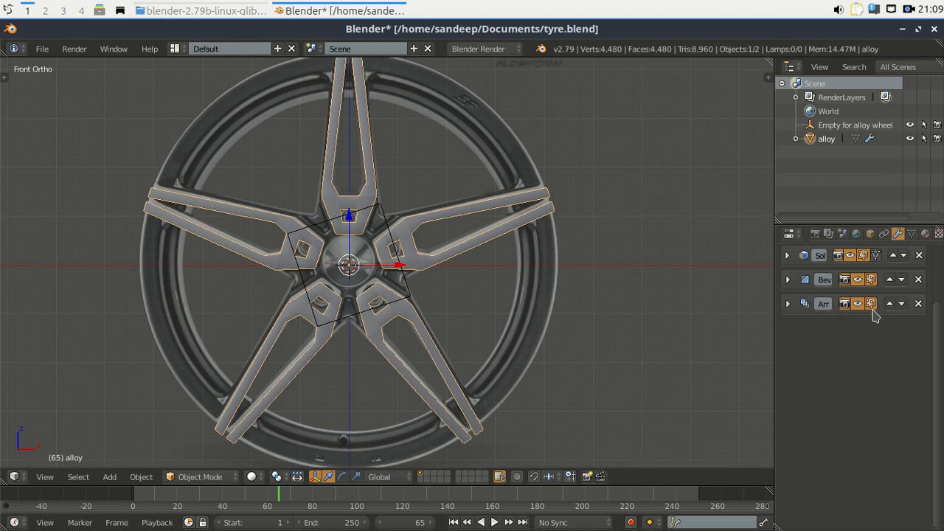
pyautogui.click(787, 304)
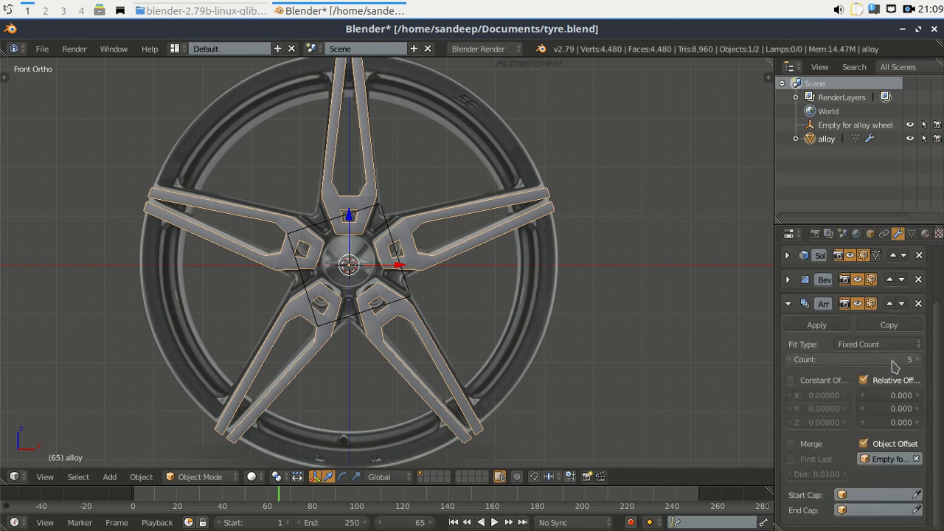
pyautogui.moveTo(845, 359)
pyautogui.mouseDown()
pyautogui.moveTo(901, 359)
pyautogui.moveTo(844, 361)
pyautogui.mouseUp()
pyautogui.click(839, 359)
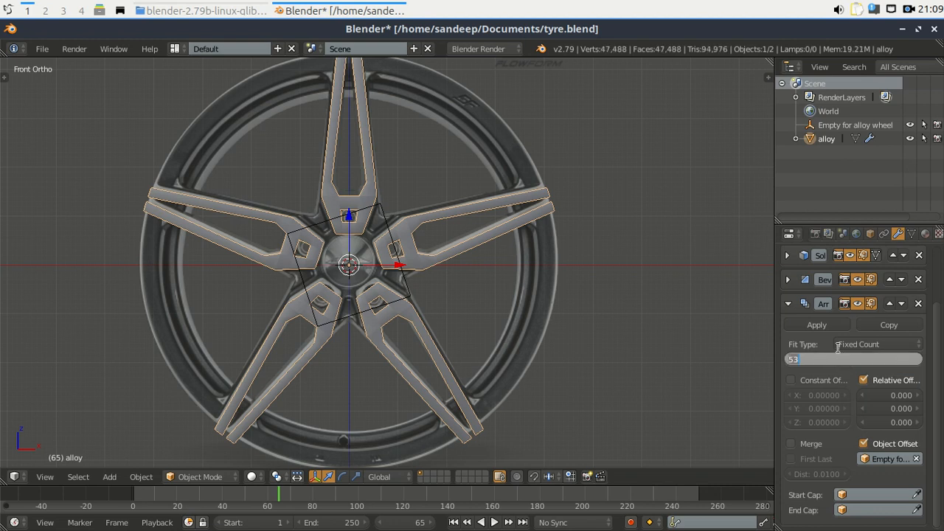
pyautogui.write('10')
pyautogui.press('Return')
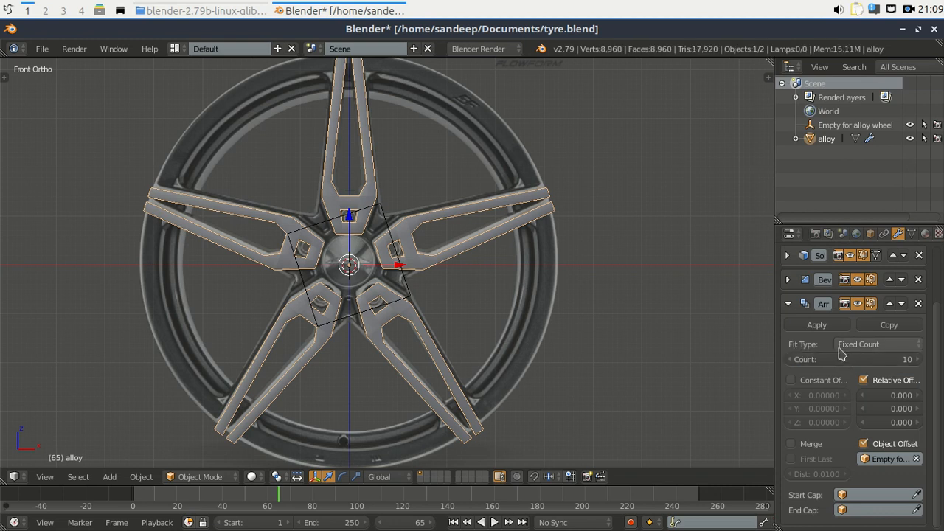
pyautogui.click(832, 125)
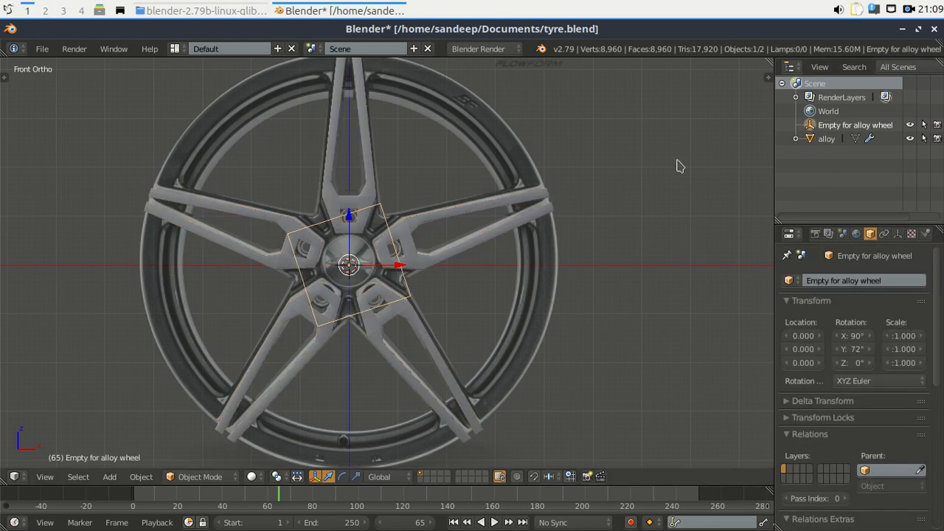
# Rotate the controller empty, then delete the Empty for alloy wheel so one spoke remains.
pyautogui.press('r')
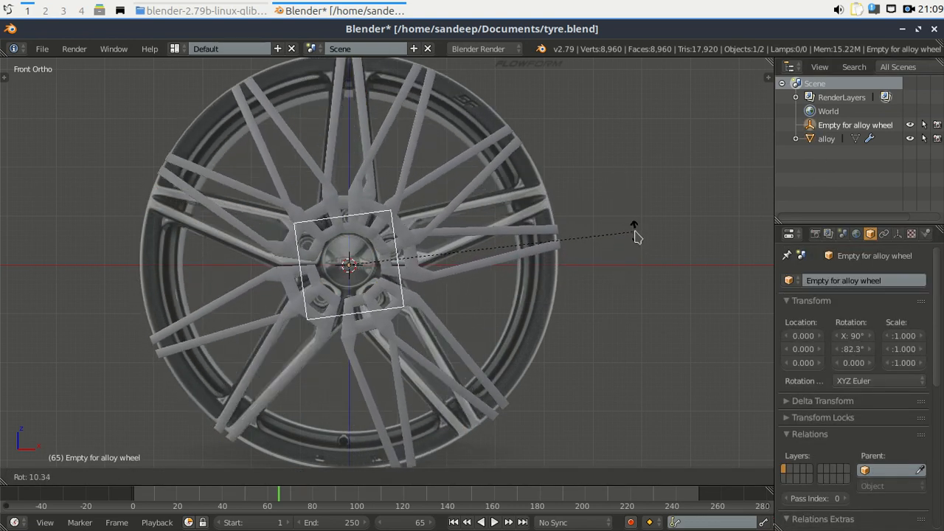
pyautogui.click(635, 232)
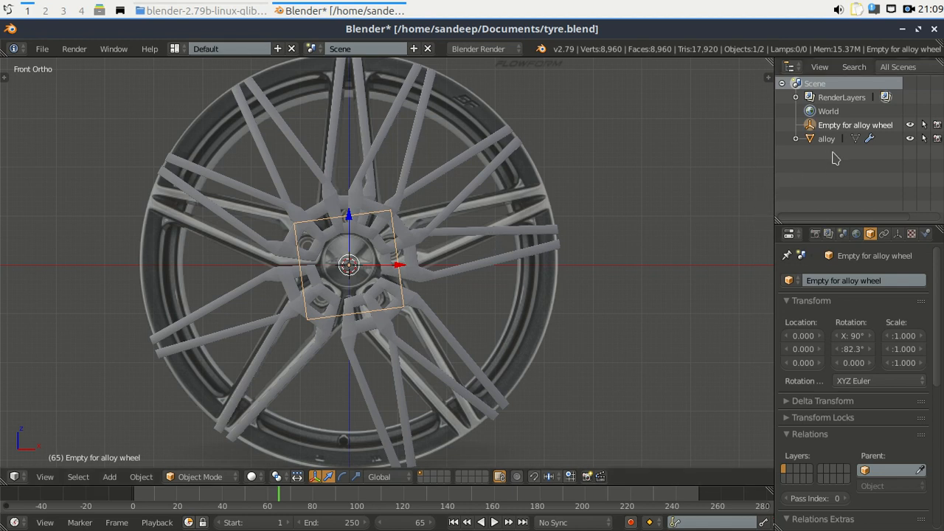
pyautogui.press('x')
pyautogui.click(669, 160)
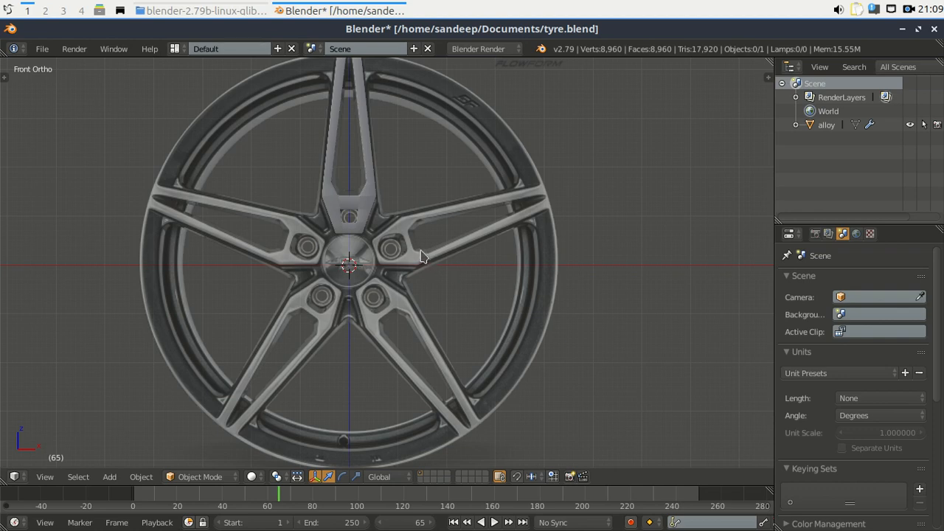
# In Front view, place the 3D cursor on the top spoke and select alloy to show its modifiers.
pyautogui.moveTo(379, 243); pyautogui.dragTo(349, 269, button='middle')
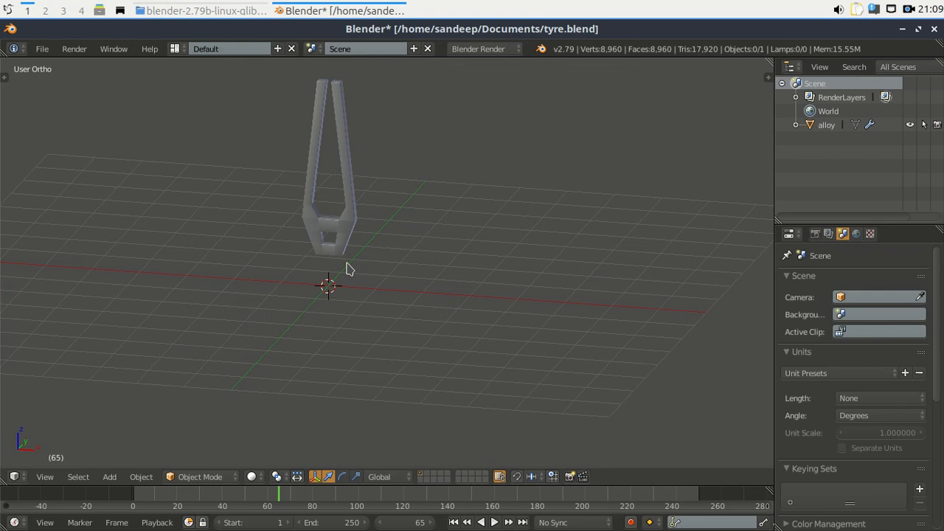
pyautogui.keyDown('shift'); pyautogui.moveTo(394, 196); pyautogui.dragTo(401, 233, button='middle'); pyautogui.keyUp('shift')
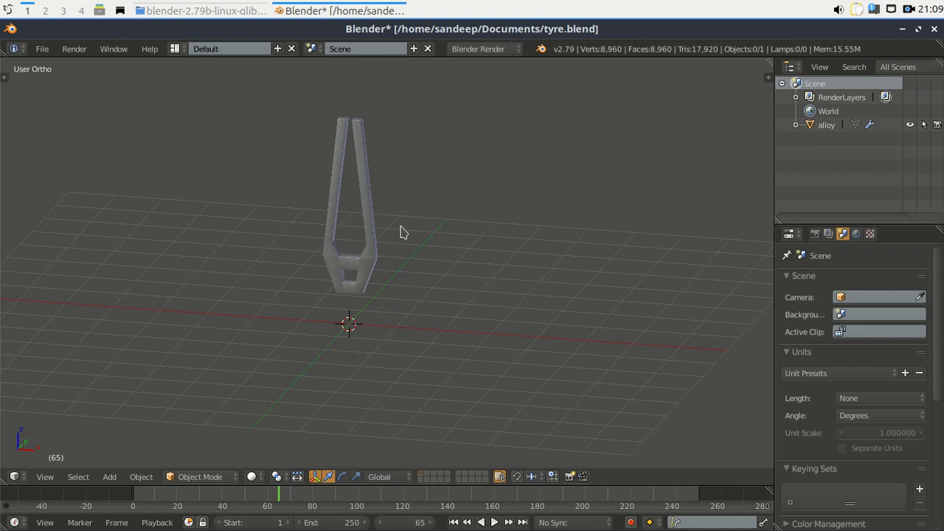
pyautogui.press('KP_1')
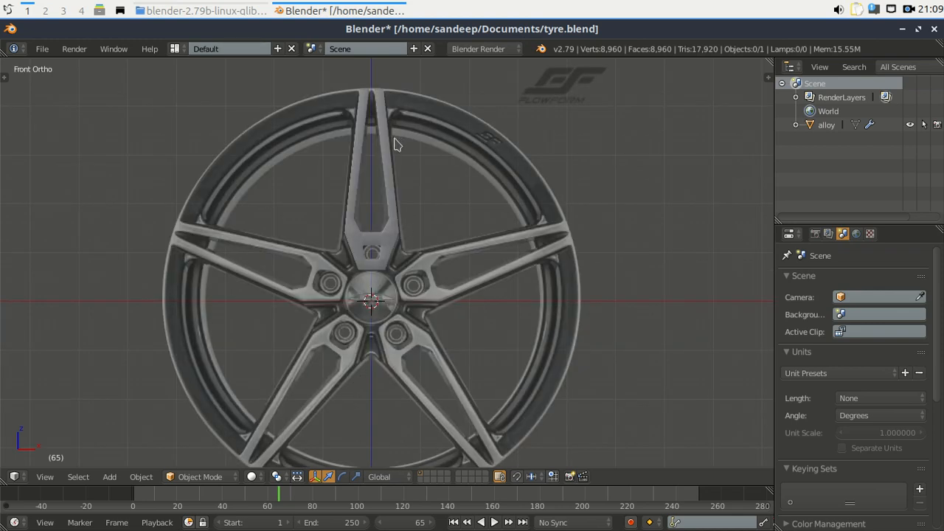
pyautogui.scroll(3, 390, 169)
pyautogui.click(398, 173)
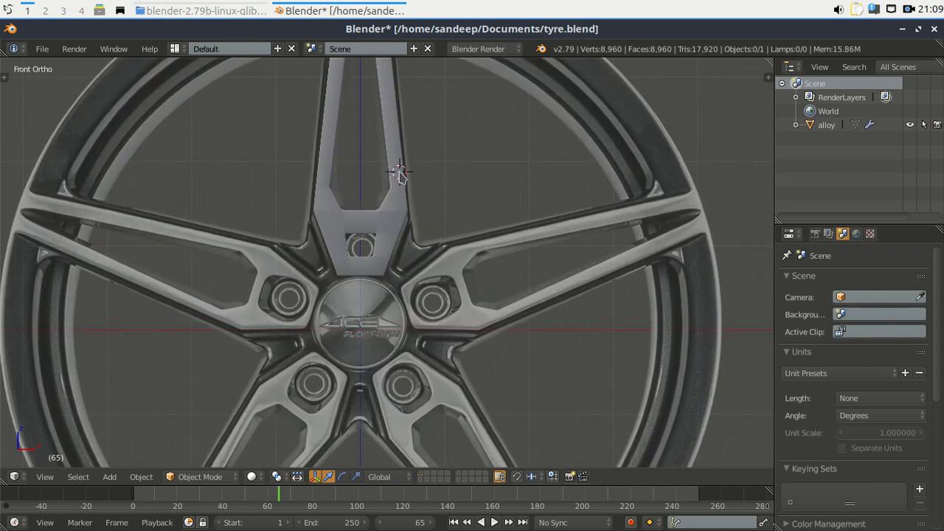
pyautogui.click(828, 125)
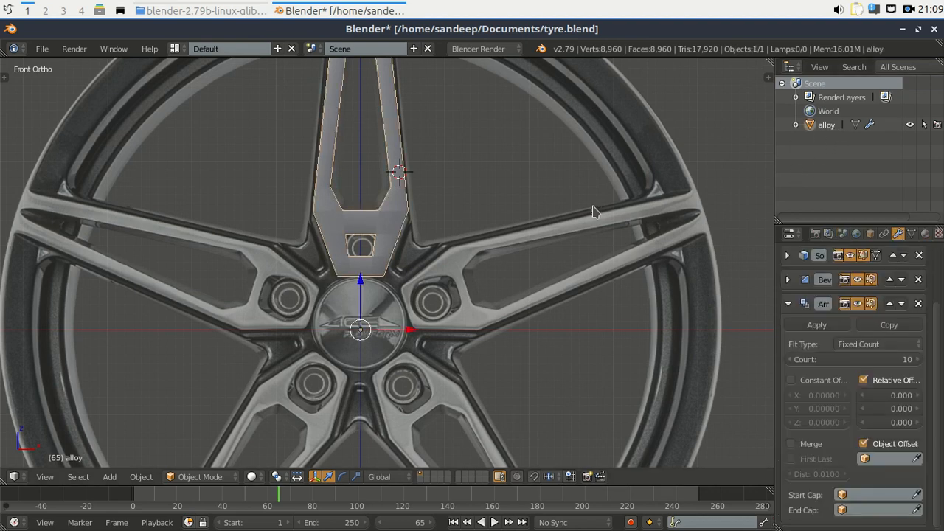
# Delete alloy's Array modifier, leaving only Solidify and Bevel at 896 vertices.
pyautogui.scroll(-3, 434, 238)
pyautogui.moveTo(418, 243); pyautogui.dragTo(379, 257, button='middle')
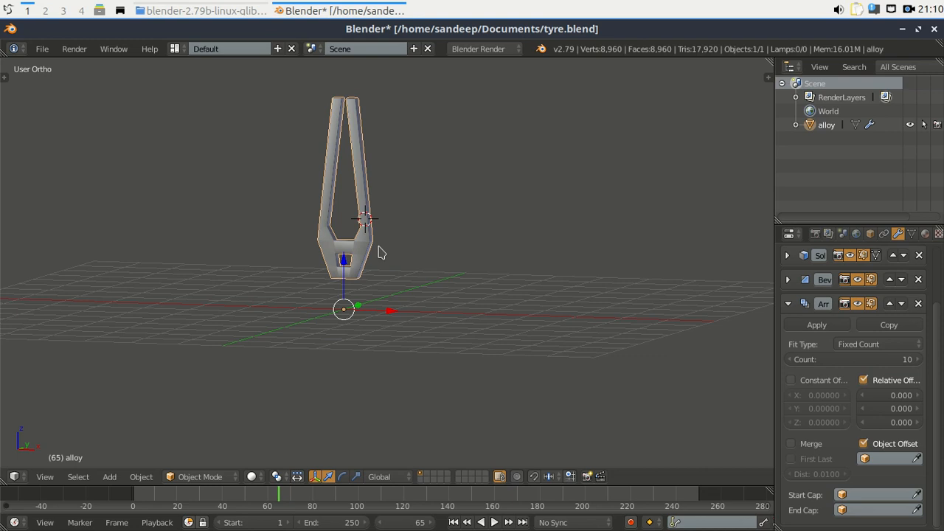
pyautogui.press('KP_1')
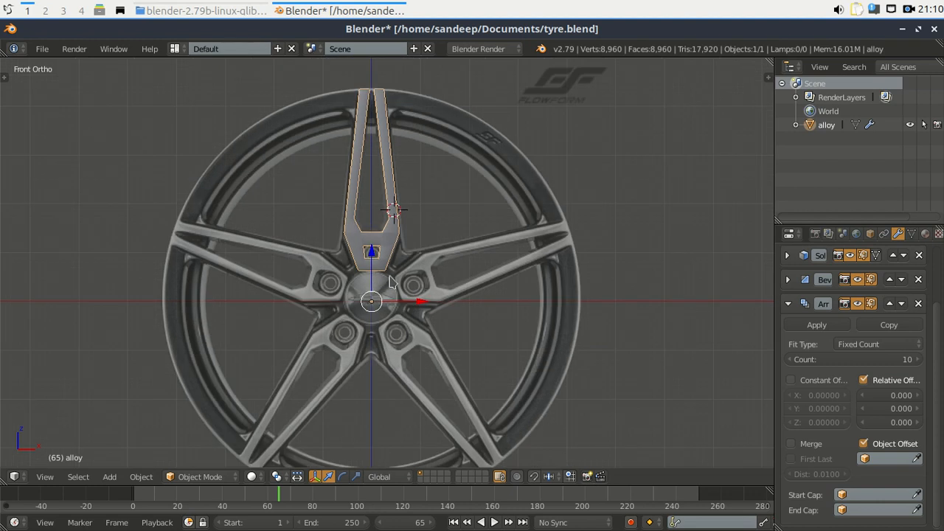
pyautogui.click(788, 304)
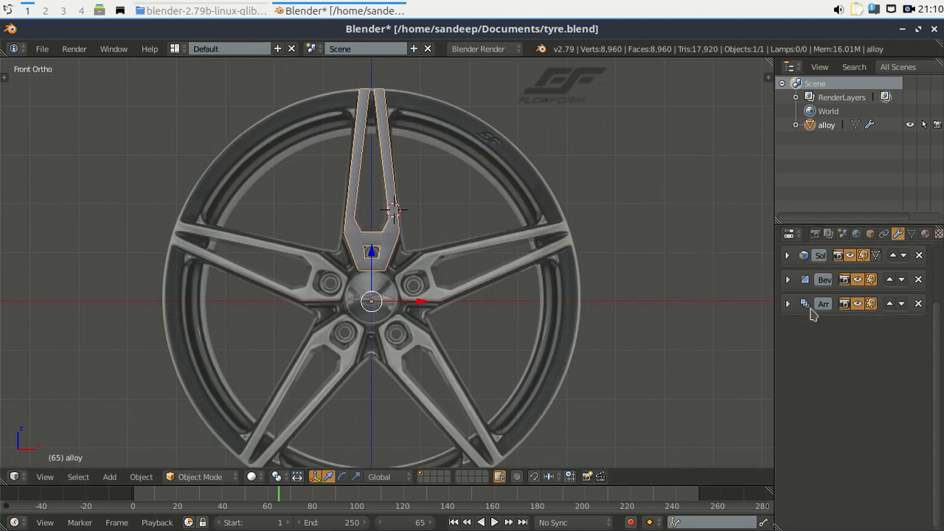
pyautogui.click(919, 304)
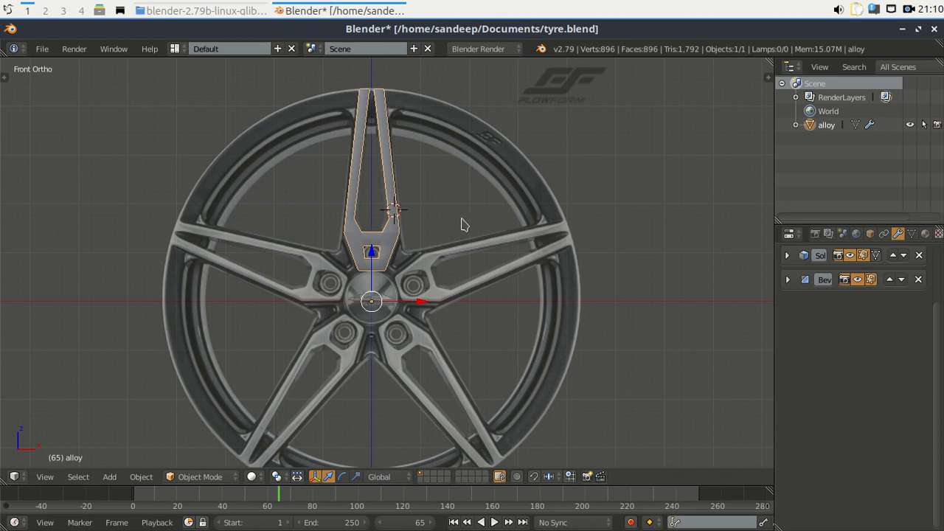
# Open the N sidebar to show the spoke's transform properties.
pyautogui.press('n')
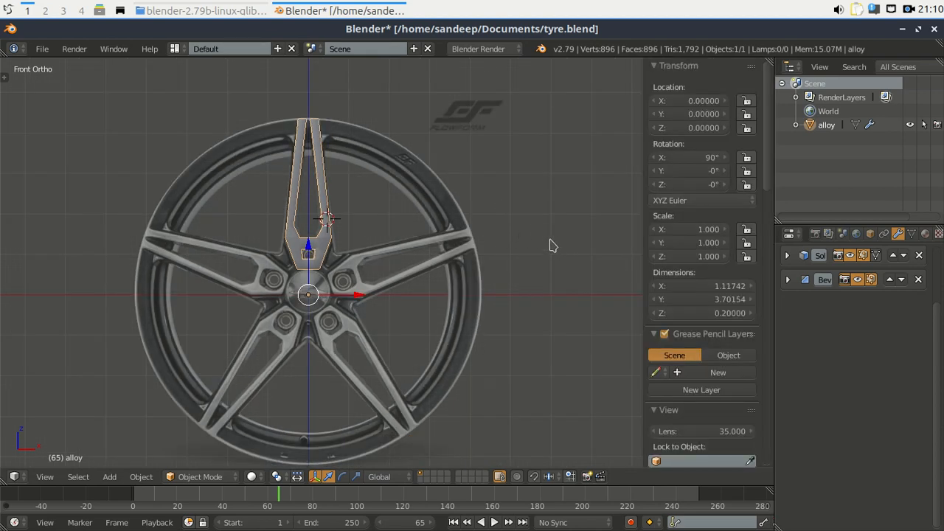
pyautogui.scroll(2, 352, 258)
pyautogui.scroll(-2, 352, 258)
pyautogui.scroll(2, 308, 291)
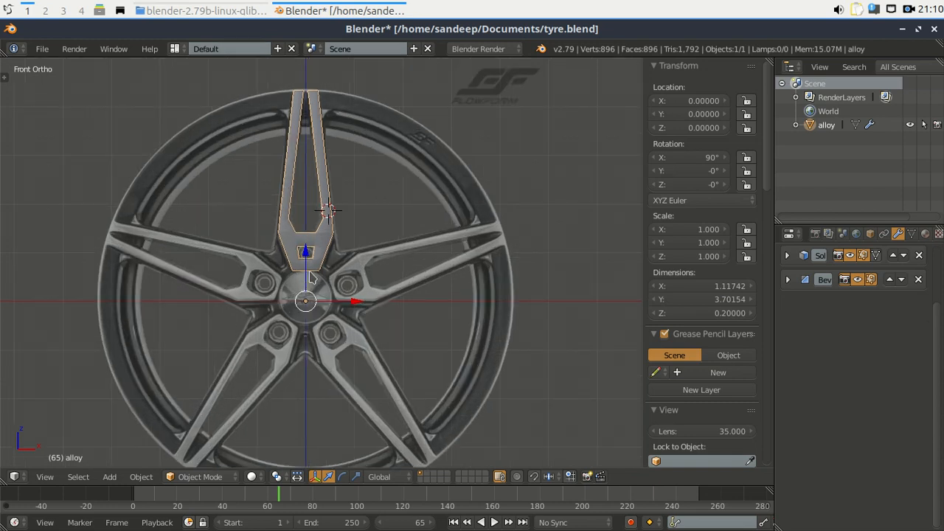
# Snap the 3D cursor to the world centre at the wheel hub with Cursor to Center.
pyautogui.hotkey('shift', 's')
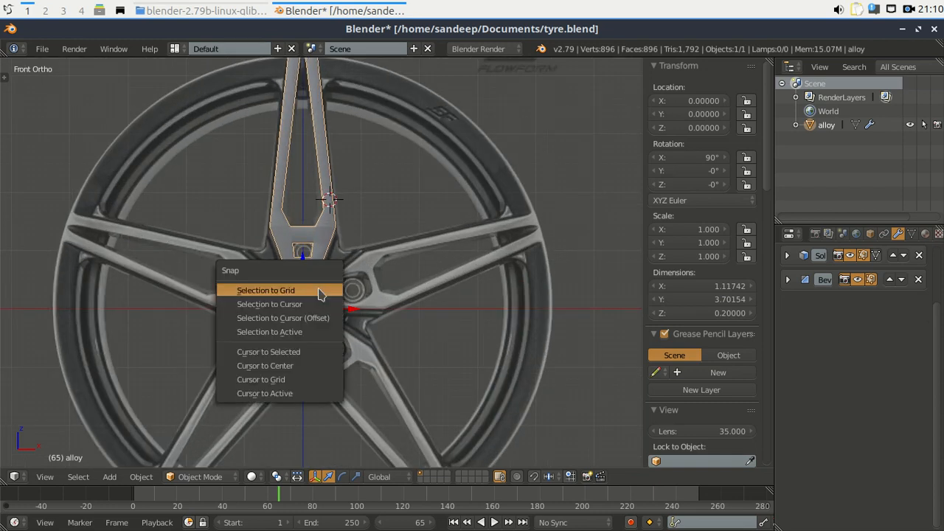
pyautogui.click(297, 373)
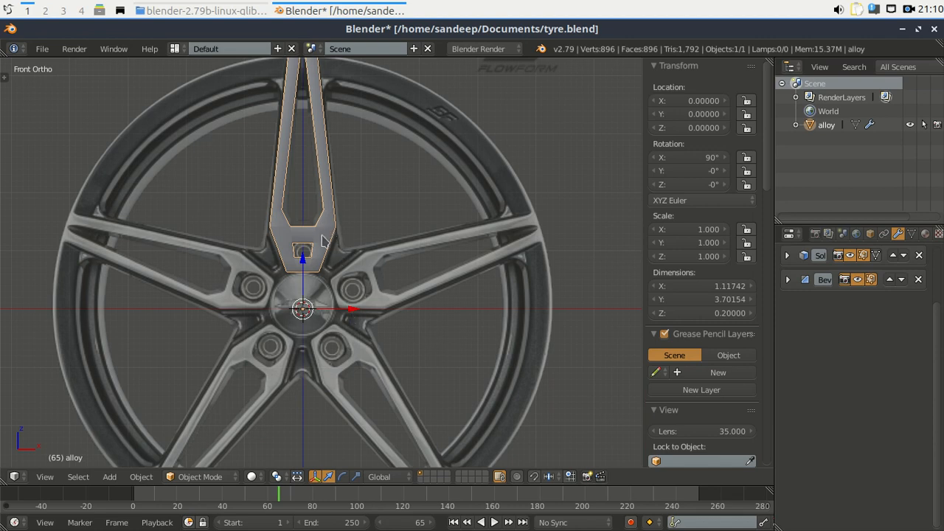
pyautogui.scroll(3, 306, 321)
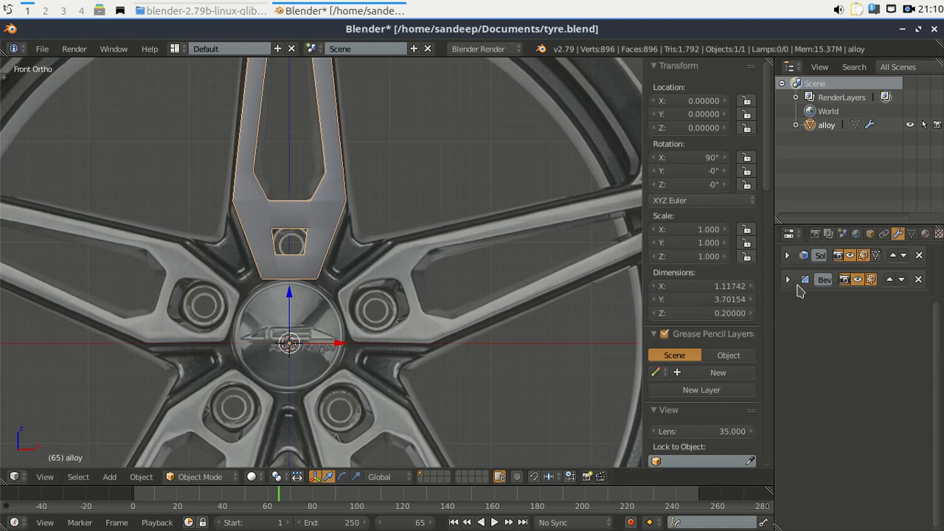
pyautogui.scroll(-3, 424, 313)
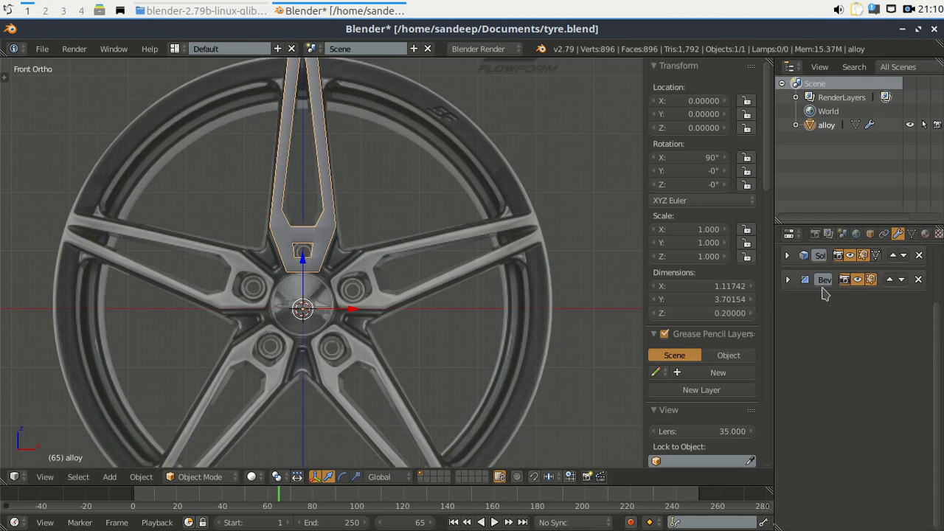
pyautogui.click(857, 279)
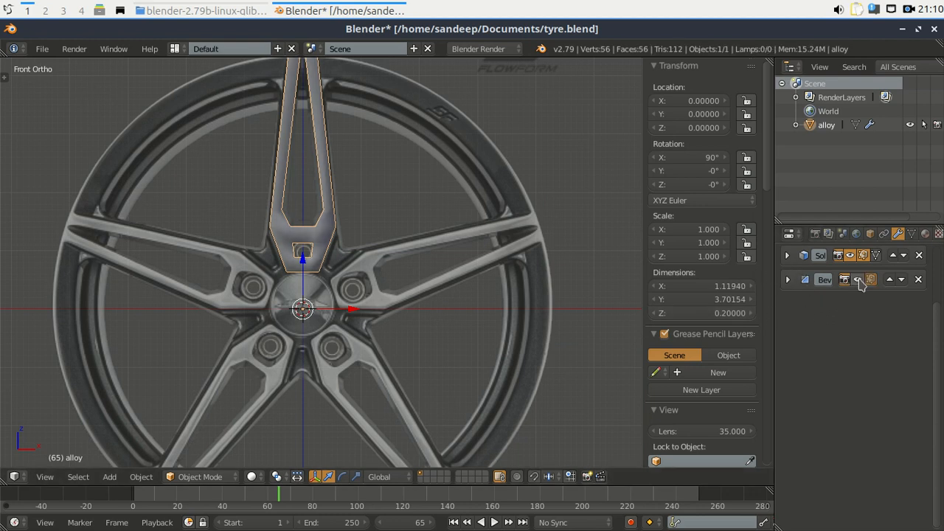
pyautogui.click(857, 279)
pyautogui.click(850, 255)
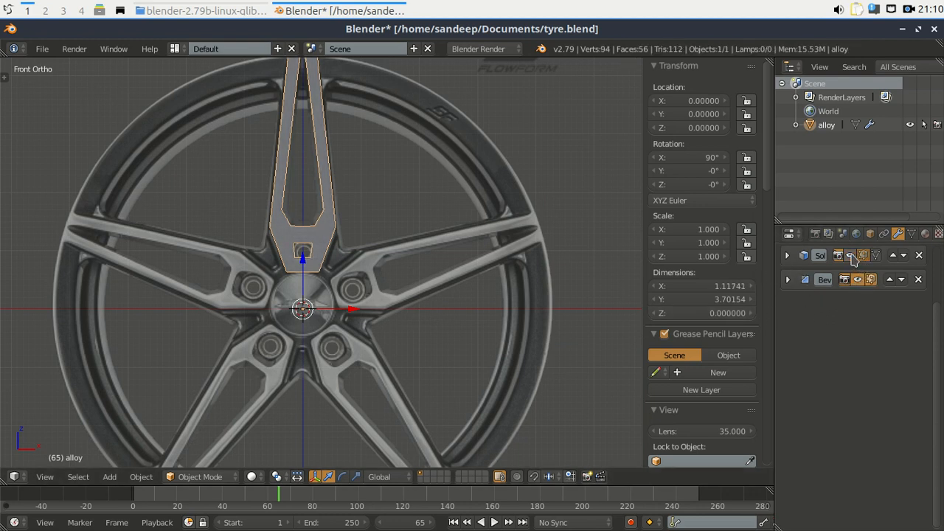
pyautogui.click(850, 256)
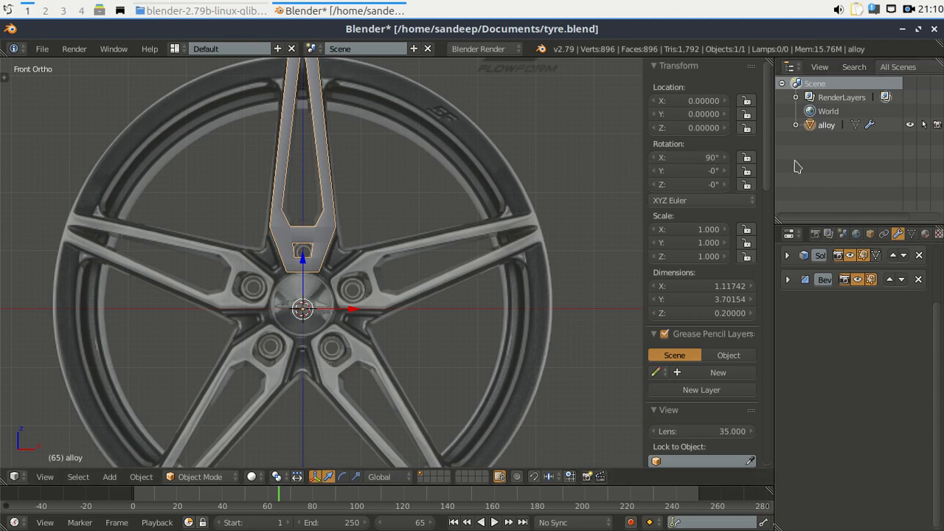
# Set the spoke's X rotation to 0° to check Top and Front views, then restore it to 90°.
pyautogui.click(709, 158)
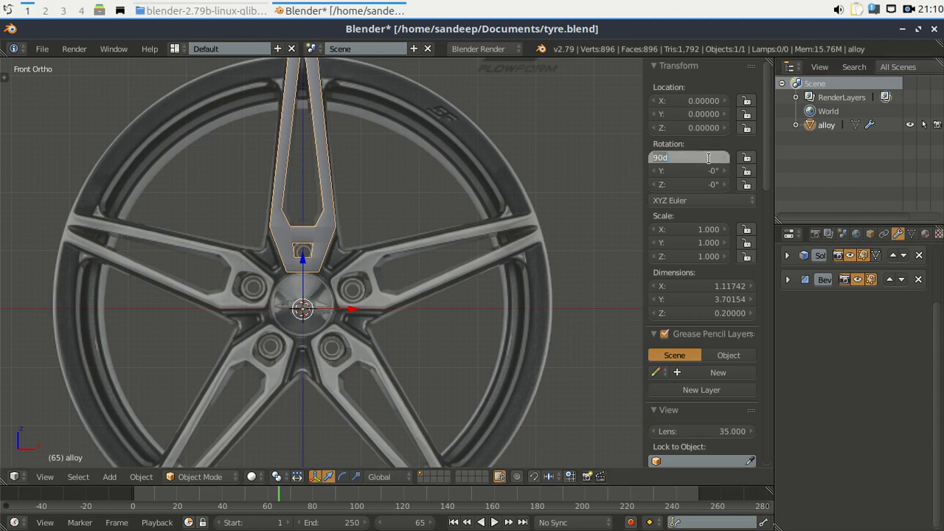
pyautogui.write('0')
pyautogui.press('Return')
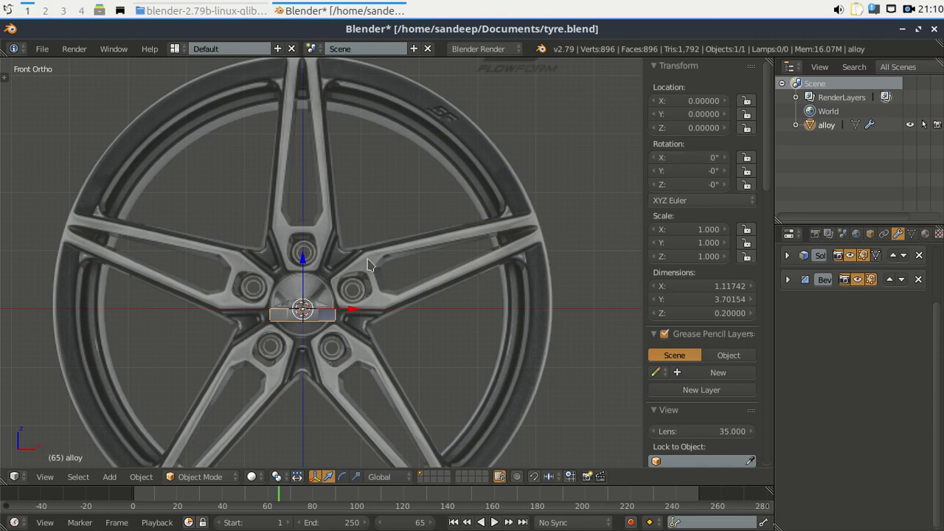
pyautogui.press('KP_7')
pyautogui.press('KP_1')
pyautogui.click(680, 159)
pyautogui.write('90')
pyautogui.press('Return')
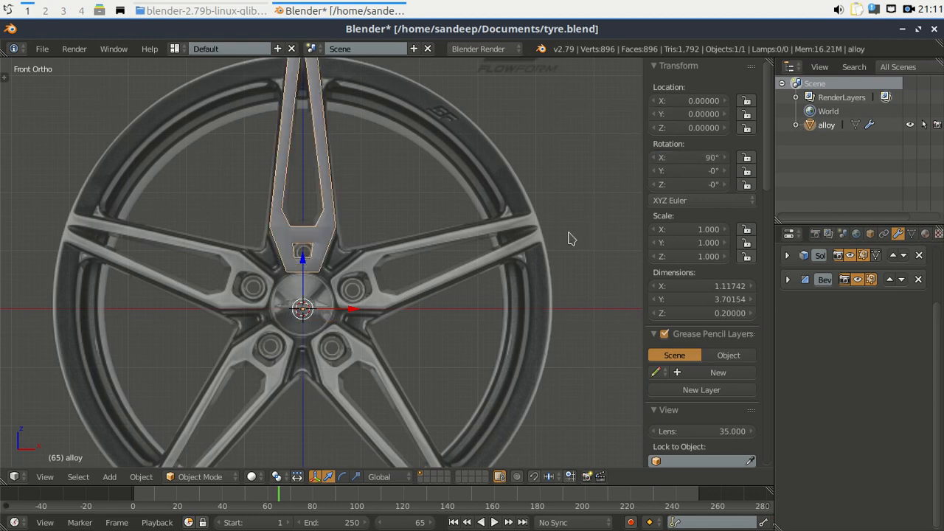
# Close the sidebar, hide the Mirror modifier in the viewport, and switch to Wireframe shading.
pyautogui.press('n')
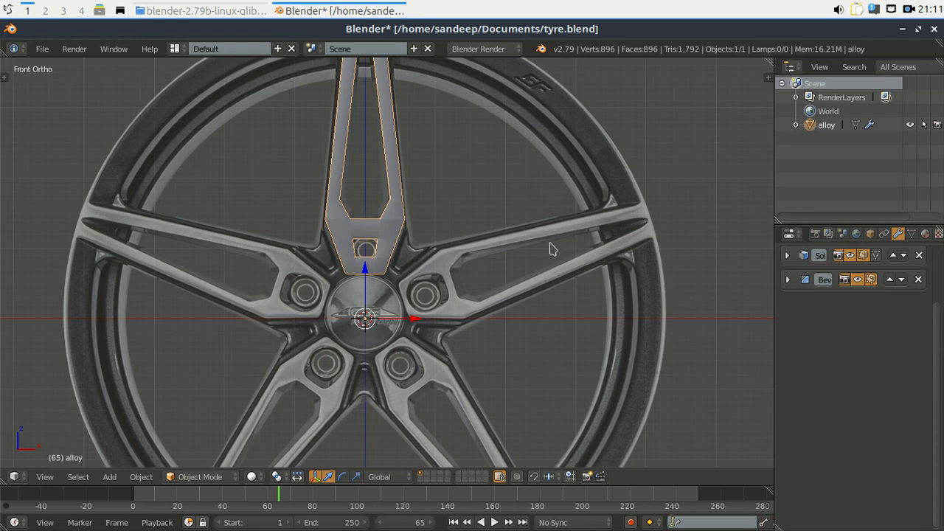
pyautogui.scroll(-1, 550, 249)
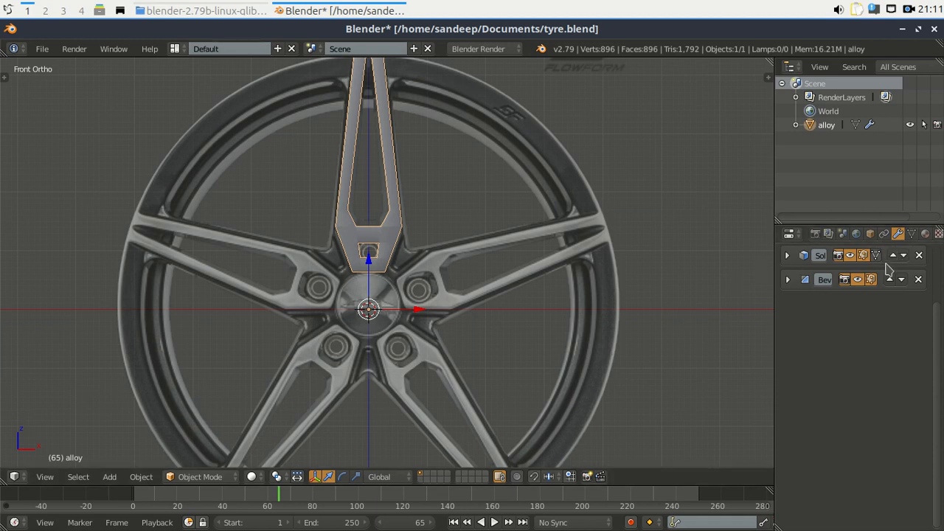
pyautogui.scroll(3, 876, 270)
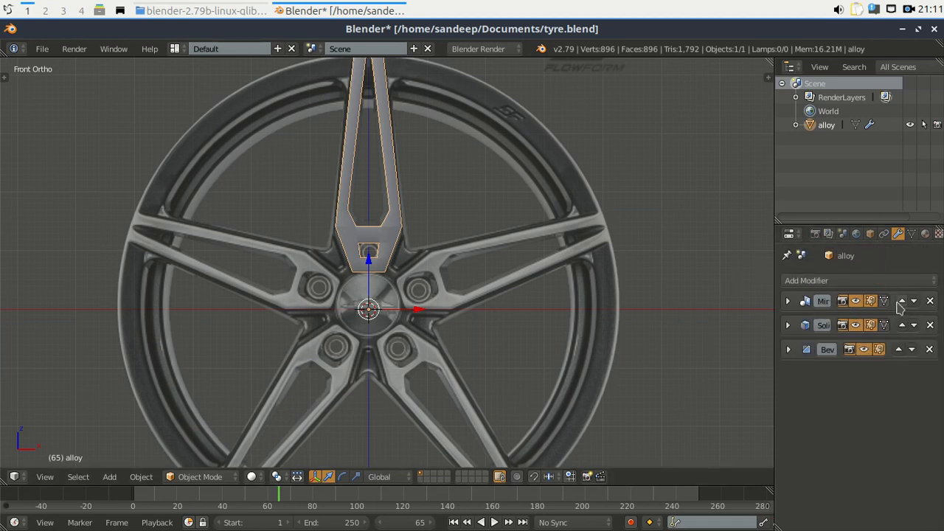
pyautogui.click(857, 302)
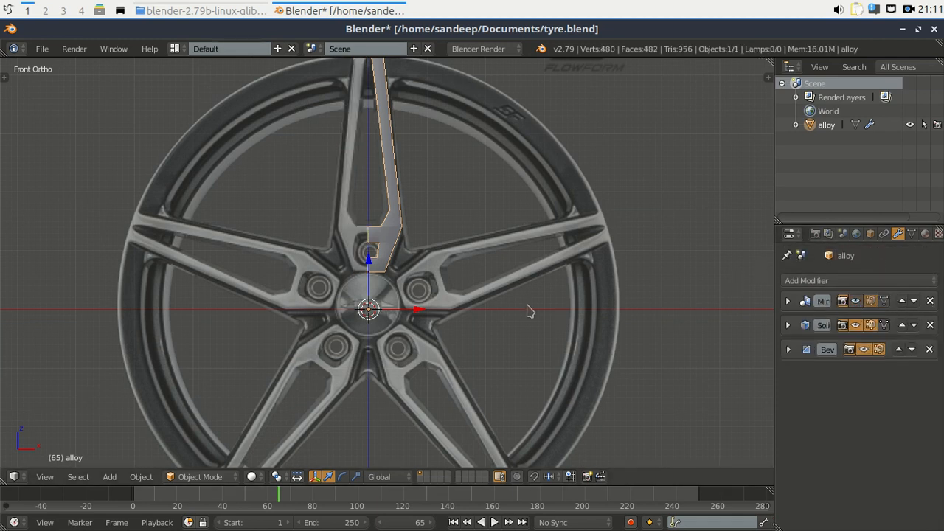
pyautogui.click(252, 477)
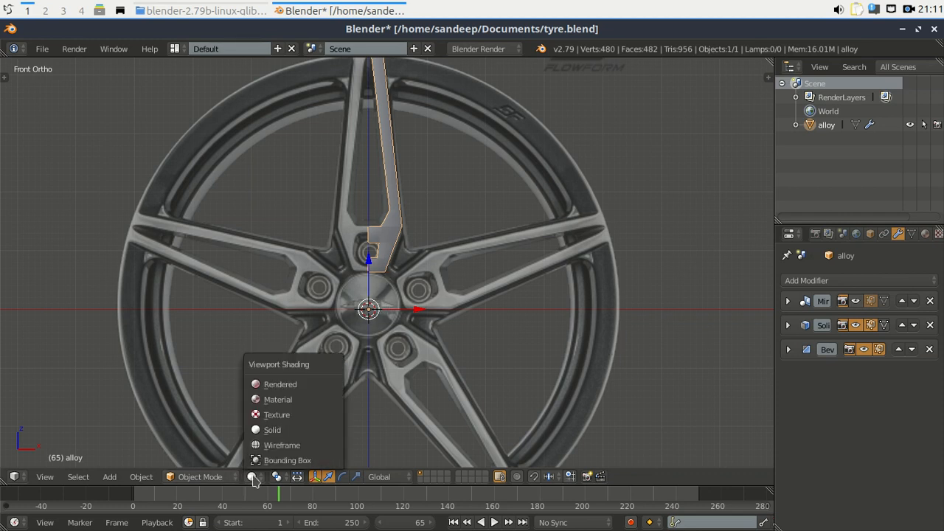
pyautogui.click(275, 443)
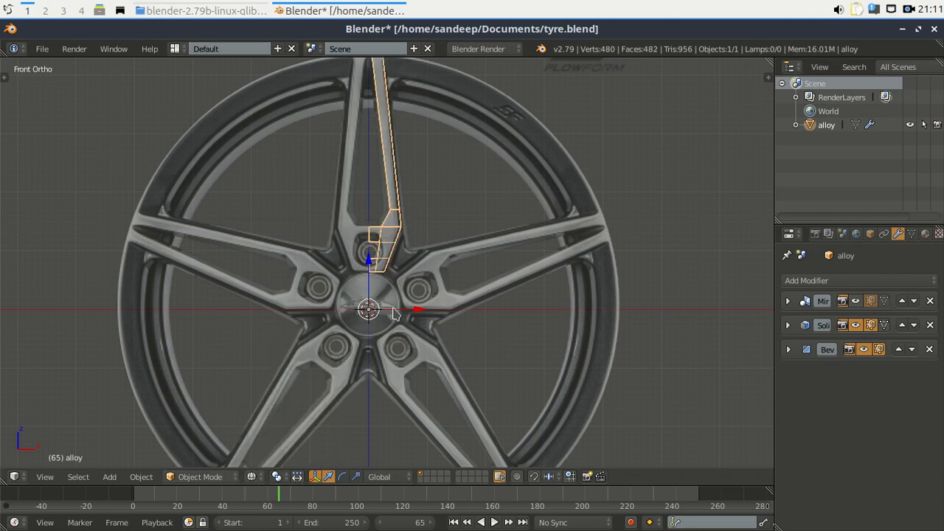
# Frame the spoke and hub, re-enable the Mirror modifier, and open the Add Modifier list.
pyautogui.keyDown('shift'); pyautogui.moveTo(384, 315); pyautogui.dragTo(376, 362, button='middle'); pyautogui.keyUp('shift')
pyautogui.scroll(5, 373, 351)
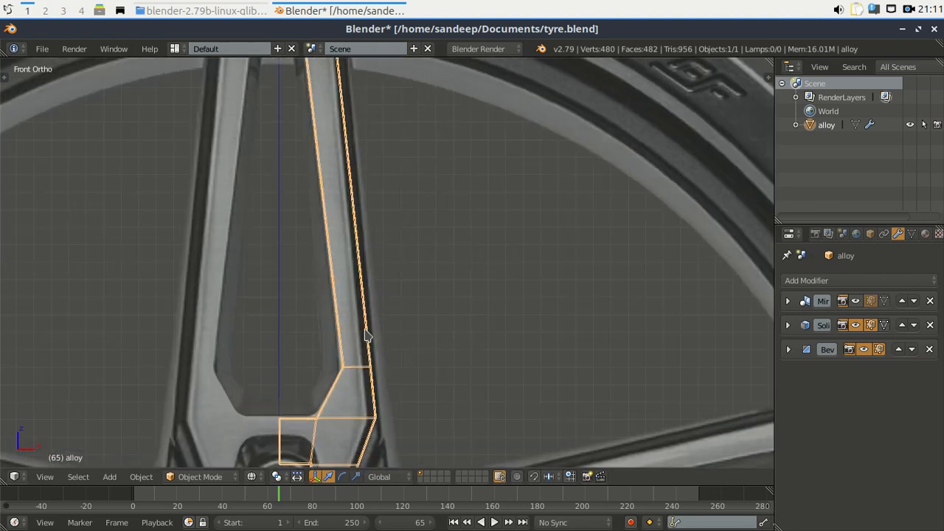
pyautogui.scroll(-2, 369, 340)
pyautogui.scroll(3, 369, 336)
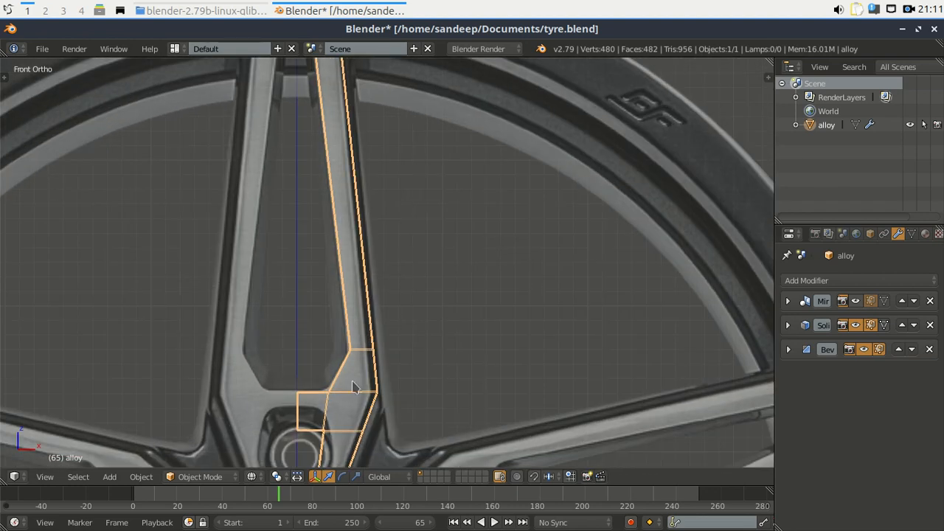
pyautogui.keyDown('shift'); pyautogui.moveTo(362, 380); pyautogui.dragTo(411, 233, button='middle'); pyautogui.keyUp('shift')
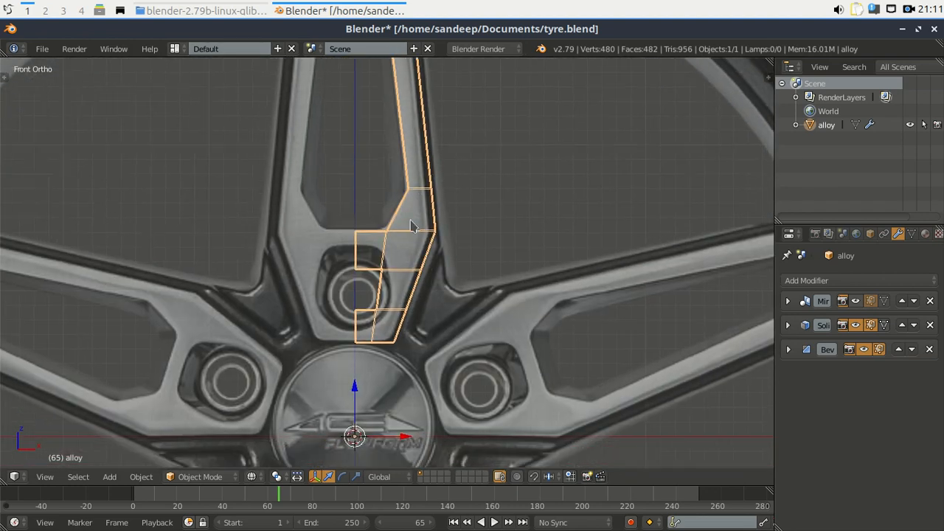
pyautogui.click(856, 301)
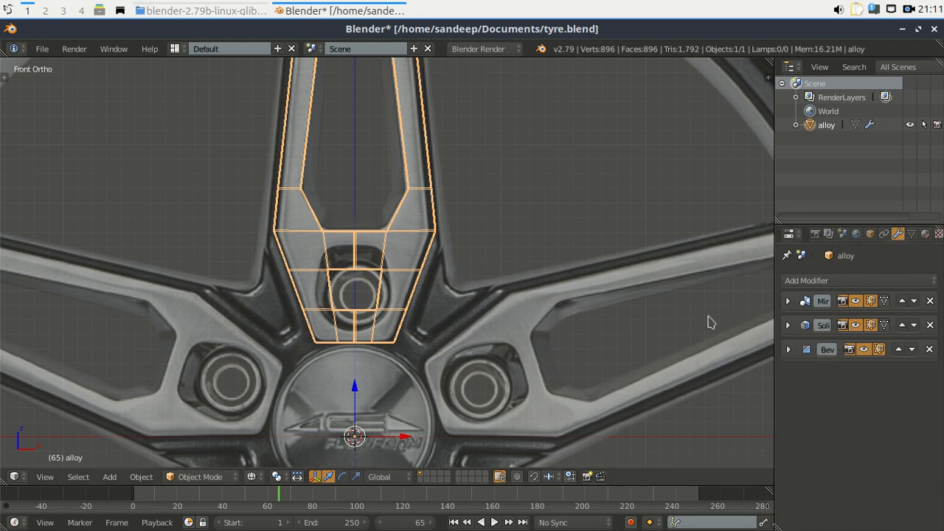
pyautogui.click(828, 285)
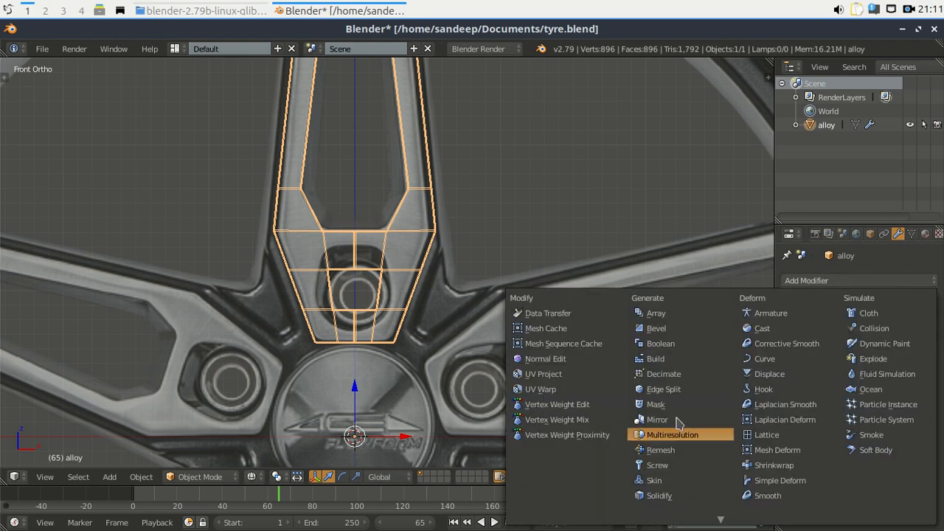
# Add an Array modifier to the spoke and set its Count to 5.
pyautogui.click(659, 314)
pyautogui.scroll(-5, 526, 338)
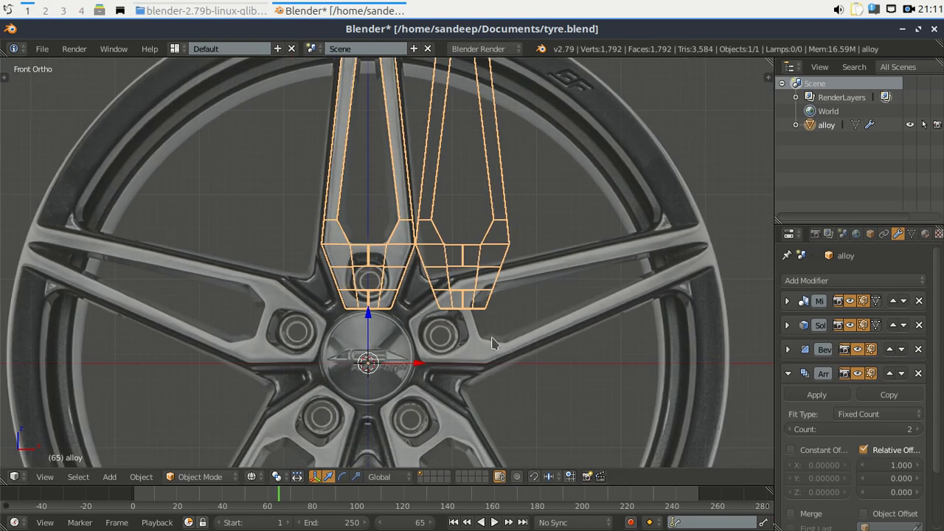
pyautogui.keyDown('shift'); pyautogui.moveTo(476, 361); pyautogui.dragTo(391, 322, button='middle'); pyautogui.keyUp('shift')
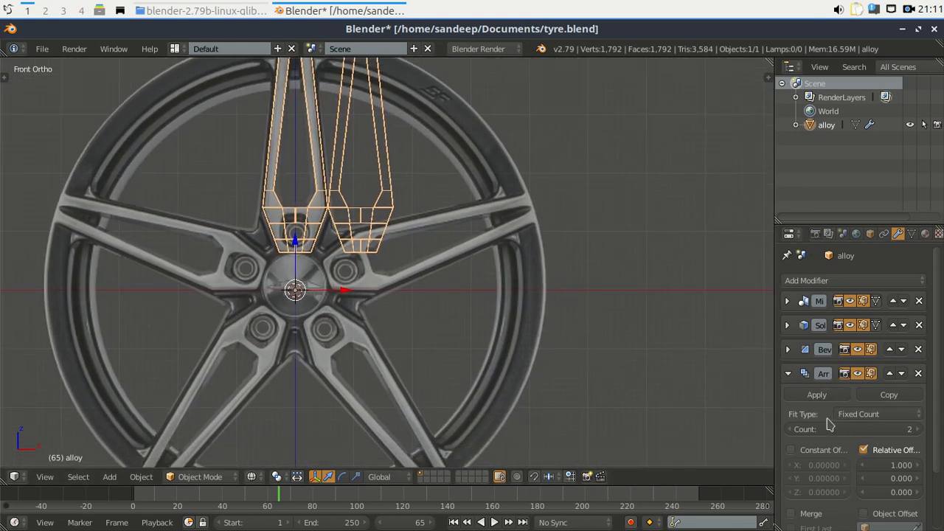
pyautogui.scroll(-1, 349, 324)
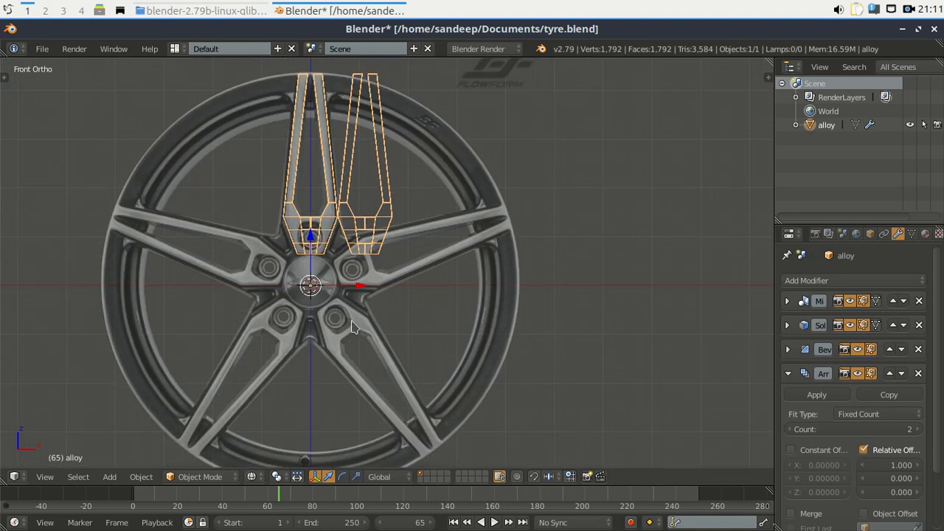
pyautogui.scroll(-1, 353, 328)
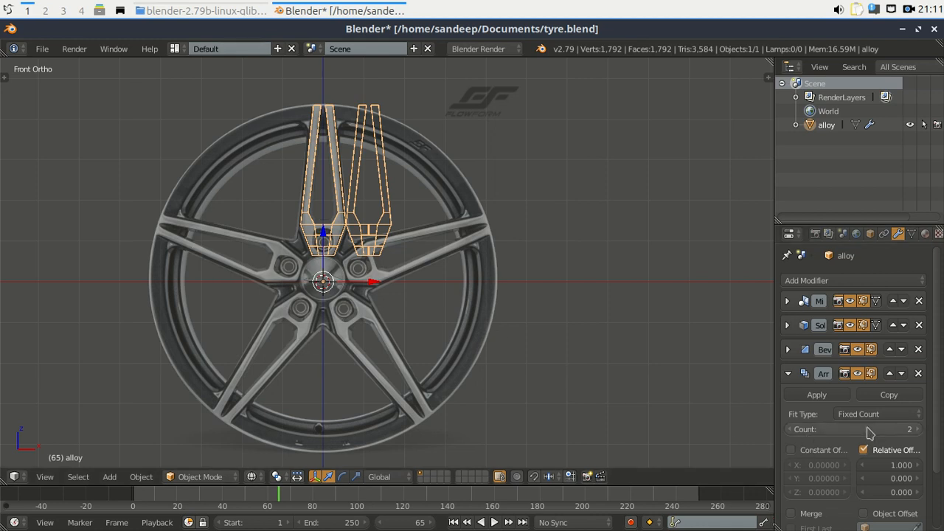
pyautogui.scroll(-2, 882, 432)
pyautogui.click(902, 400)
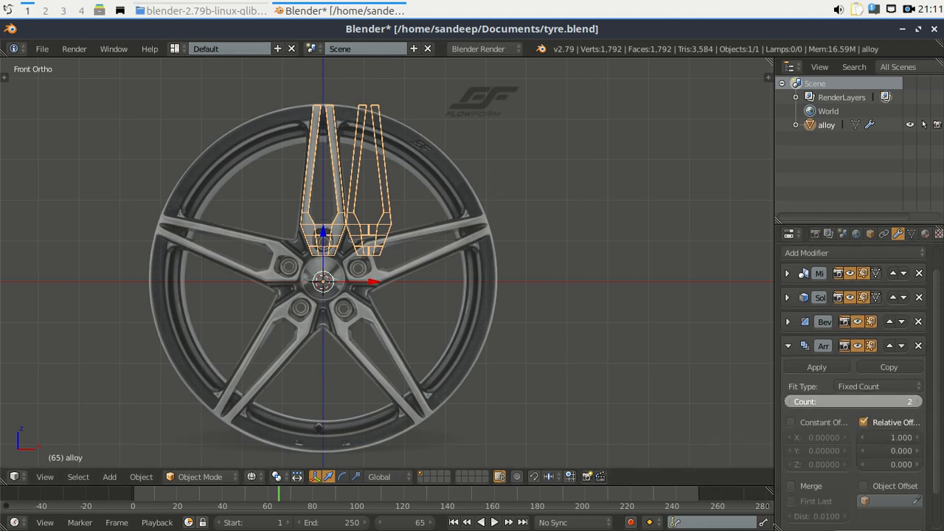
pyautogui.write('5')
pyautogui.press('Return')
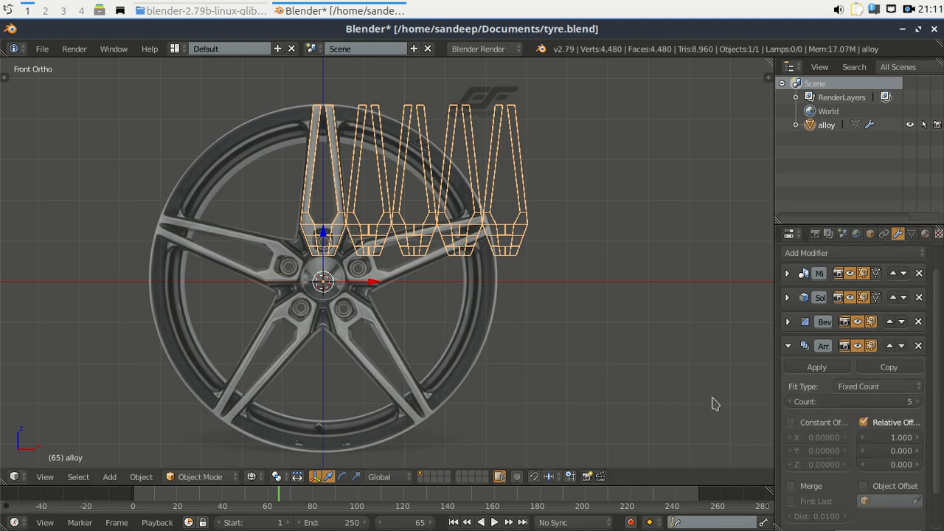
# Set the array's Relative Offset X to 0 so all copies overlap the spoke.
pyautogui.moveTo(776, 387); pyautogui.dragTo(748, 380)
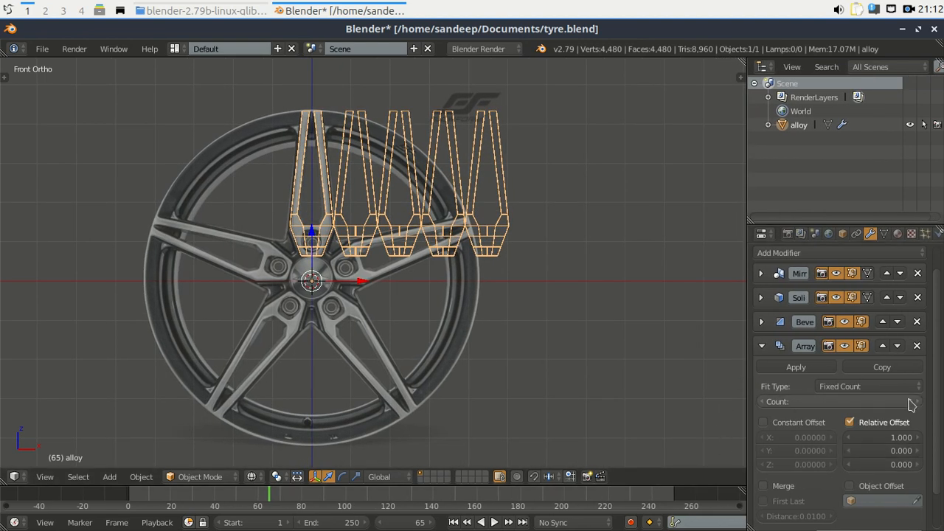
pyautogui.scroll(-2, 878, 402)
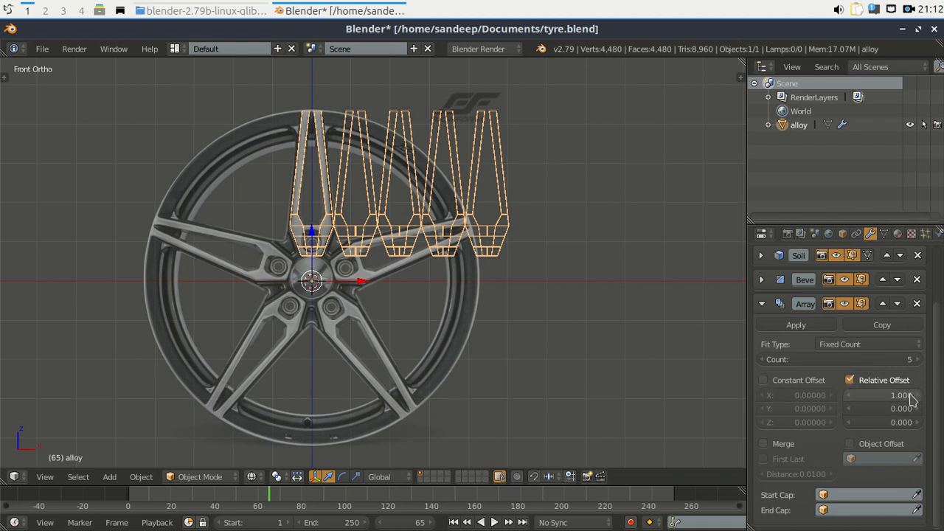
pyautogui.click(901, 397)
pyautogui.write('0')
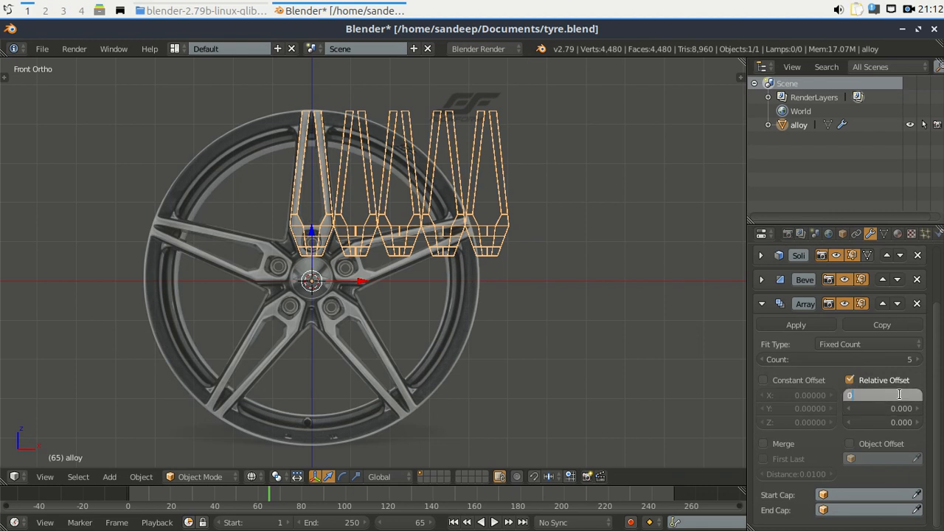
pyautogui.press('Return')
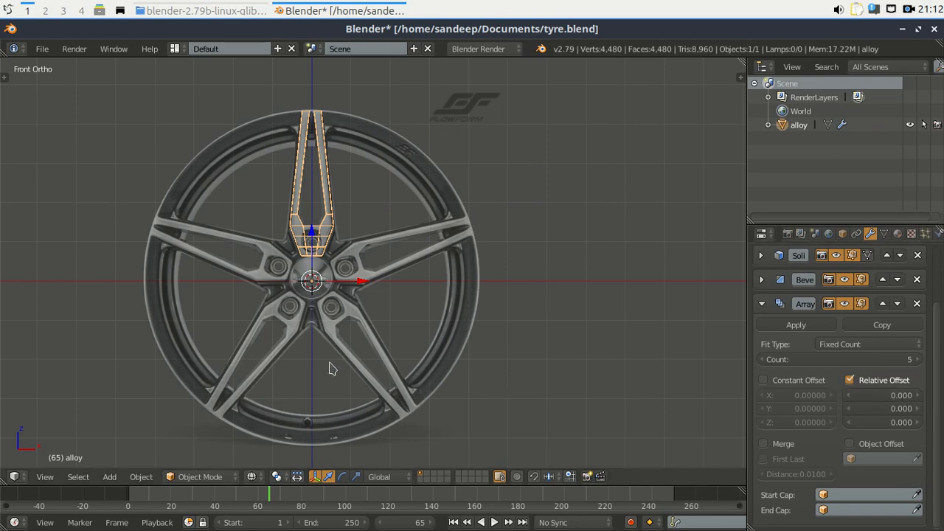
pyautogui.moveTo(332, 369); pyautogui.dragTo(303, 405, button='middle')
# From the front orthographic view, add a Cube empty at the world origin.
pyautogui.press('KP_1')
pyautogui.hotkey('shift', 'a')
pyautogui.moveTo(467, 171)
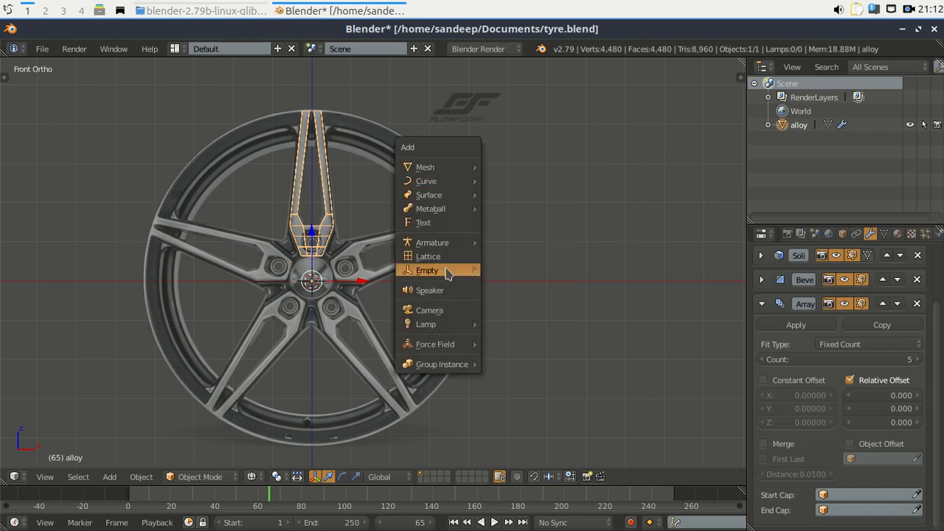
pyautogui.moveTo(447, 275)
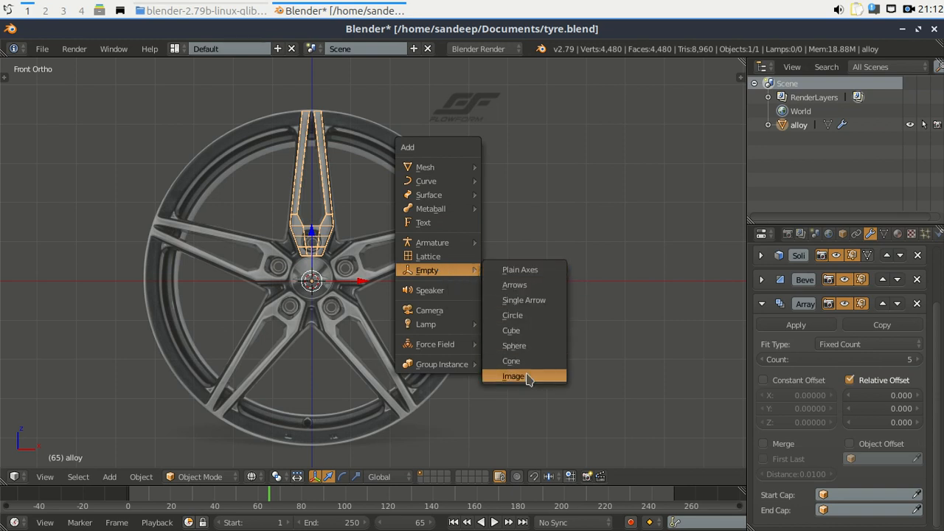
pyautogui.click(517, 332)
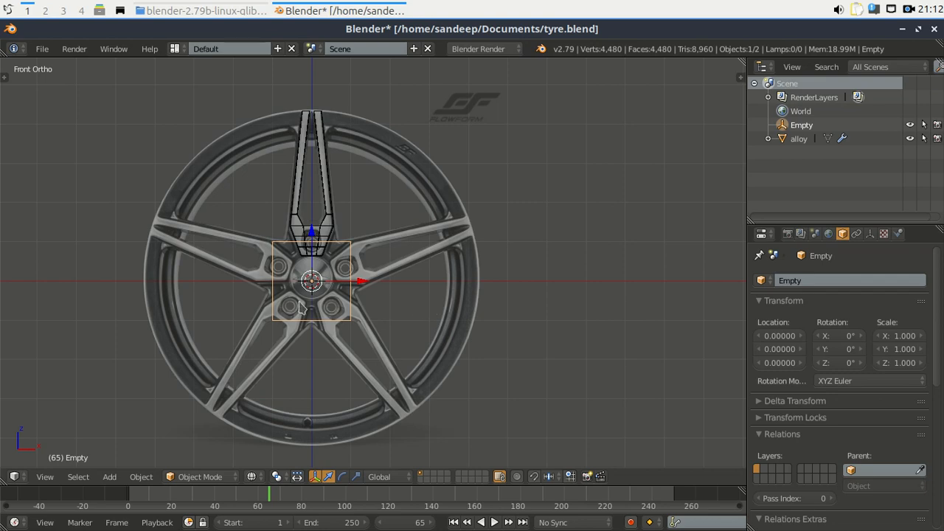
pyautogui.scroll(2, 307, 295)
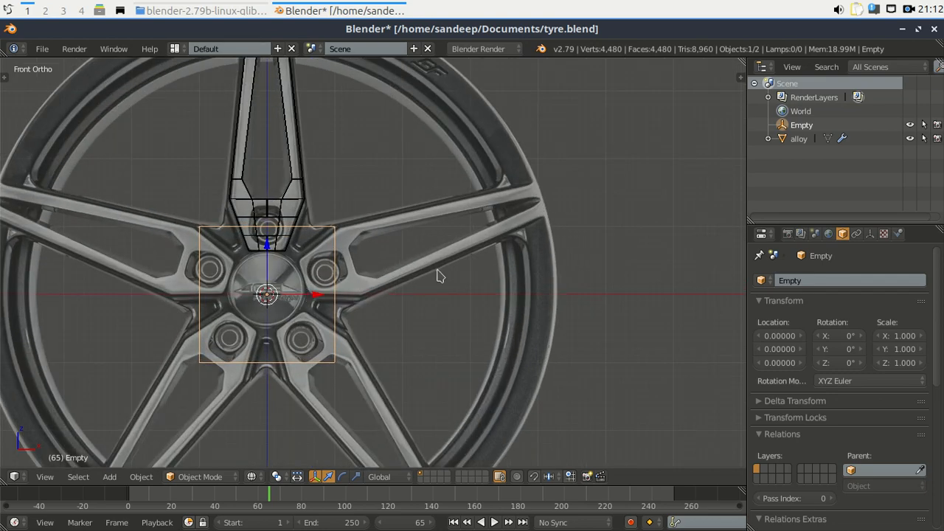
# Check the empty's zero rotation and 1.000 scale in the sidebar, then recentre the wheel.
pyautogui.press('n')
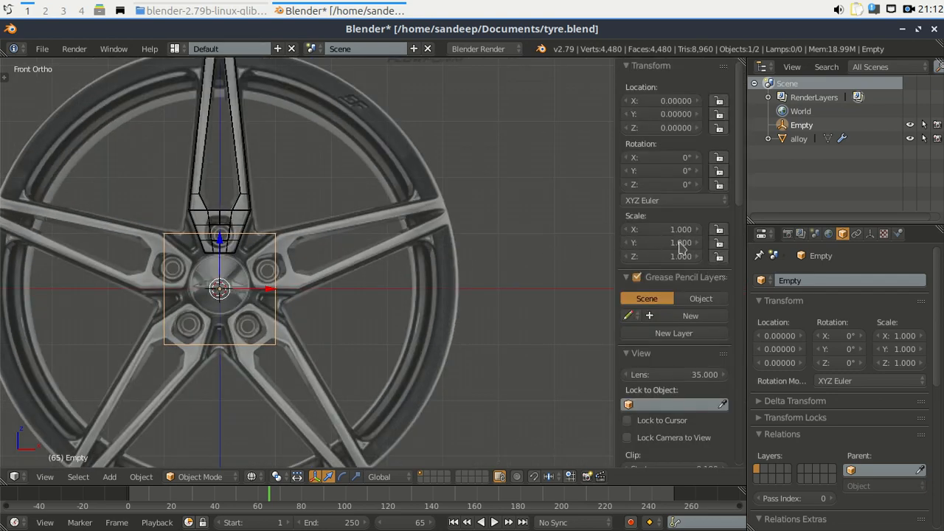
pyautogui.press('n')
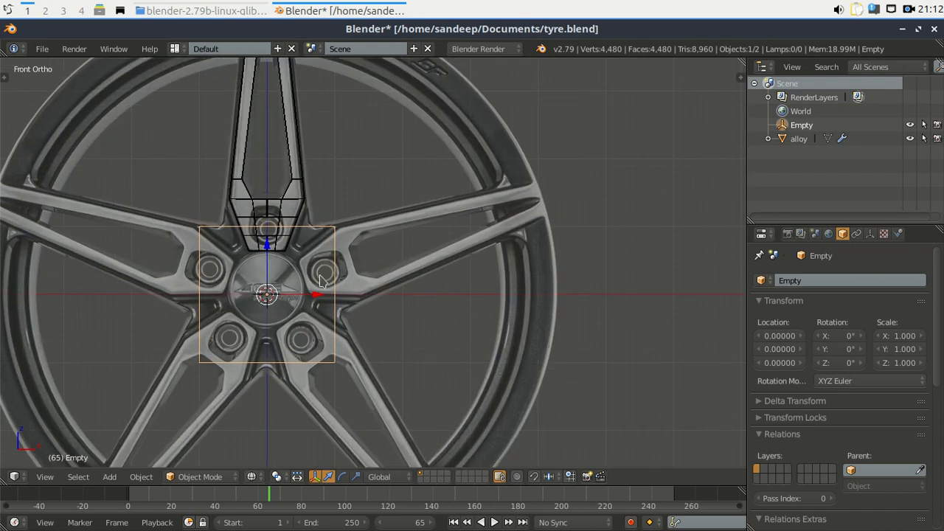
pyautogui.press('n')
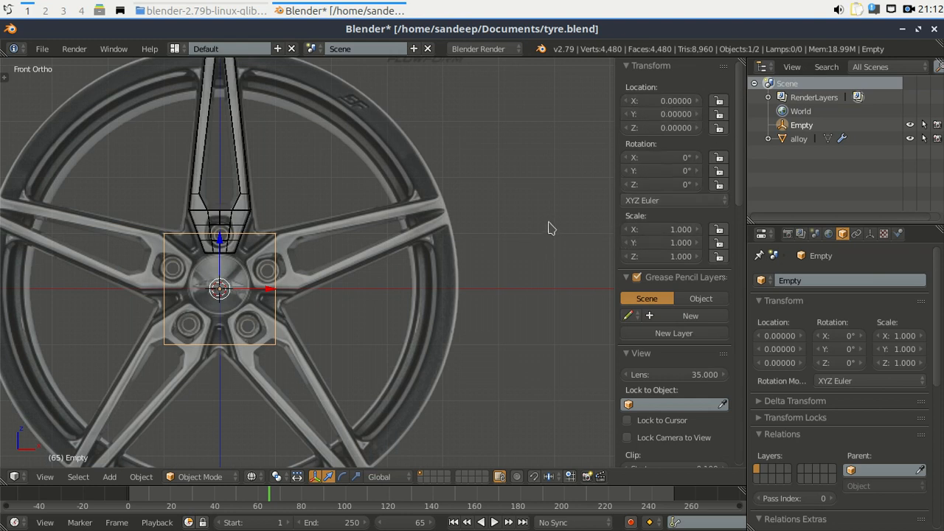
pyautogui.press('n')
pyautogui.scroll(1, 548, 225)
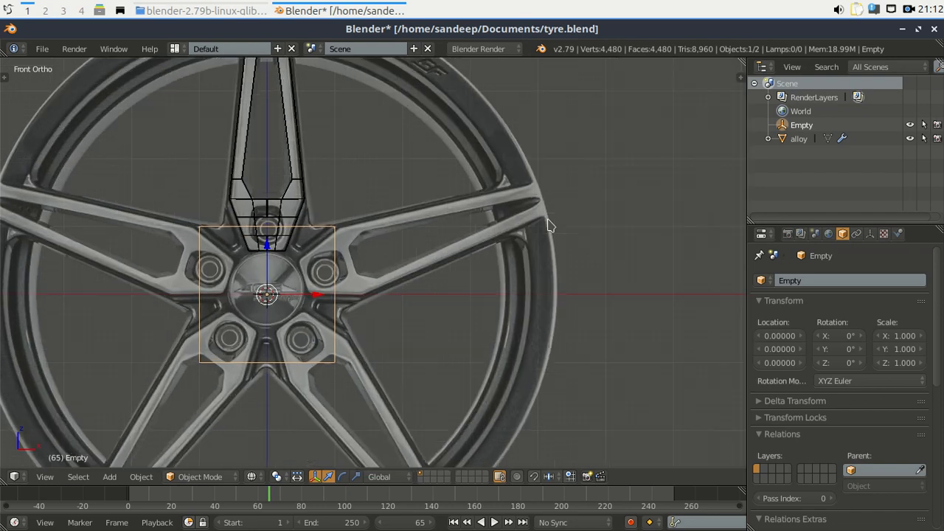
pyautogui.keyDown('shift'); pyautogui.moveTo(431, 272); pyautogui.dragTo(542, 266, button='middle'); pyautogui.keyUp('shift')
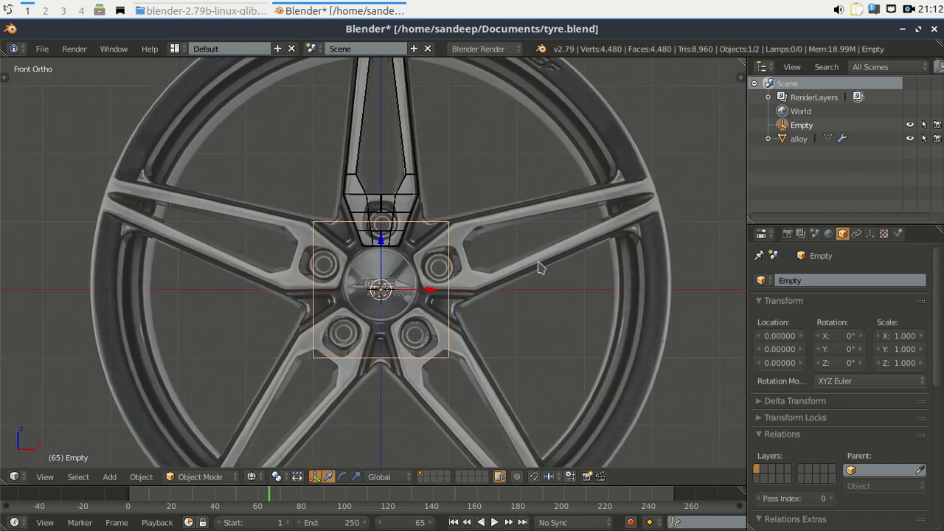
# Rename the Empty to 'Empty radial controler' in the Outliner.
pyautogui.doubleClick(803, 126)
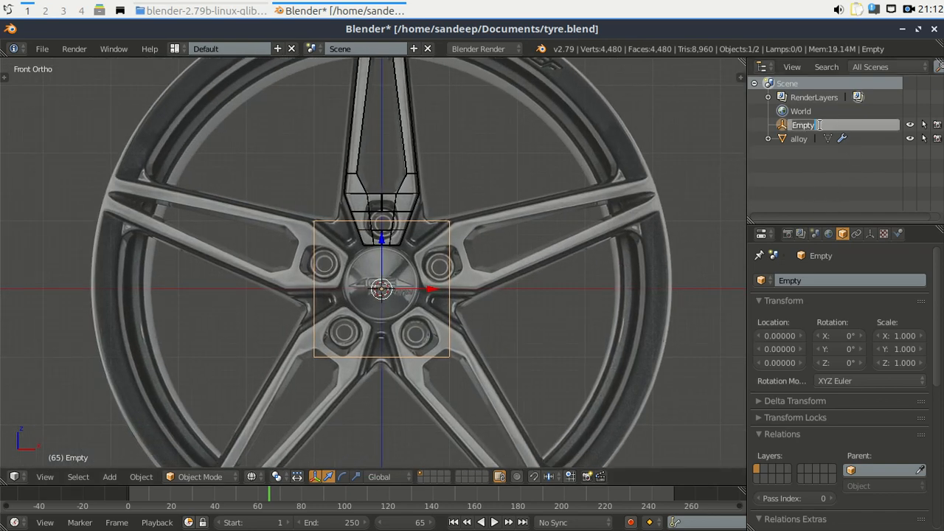
pyautogui.click(822, 125)
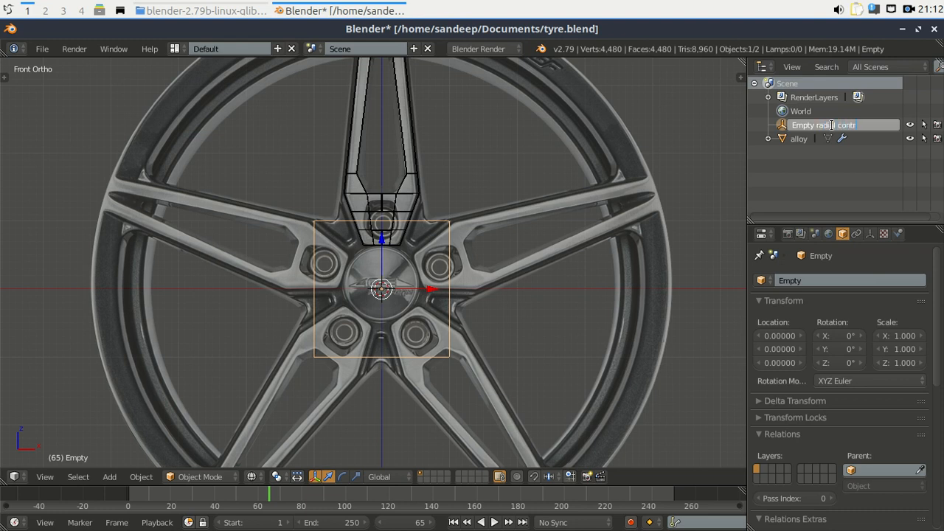
pyautogui.press('Return')
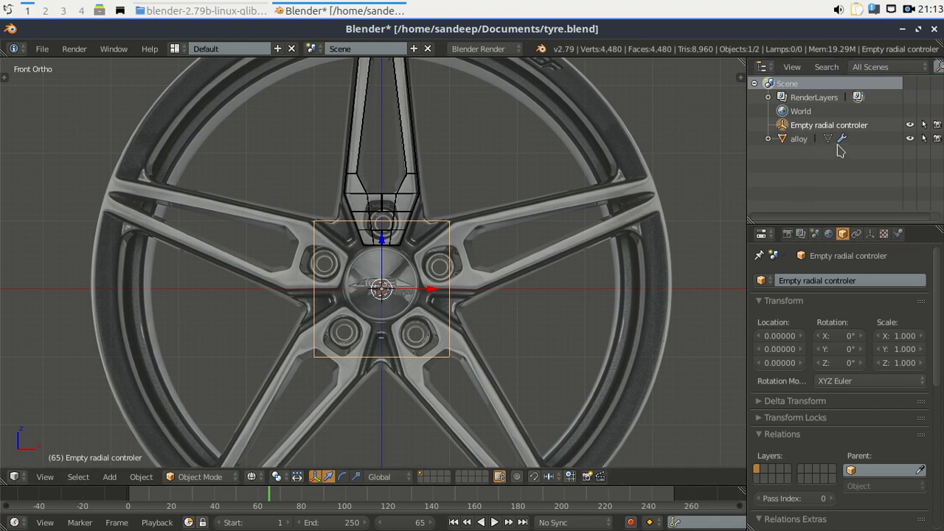
# Enable Object Offset on alloy's Array modifier, using Empty radial controler as the offset object.
pyautogui.click(801, 140)
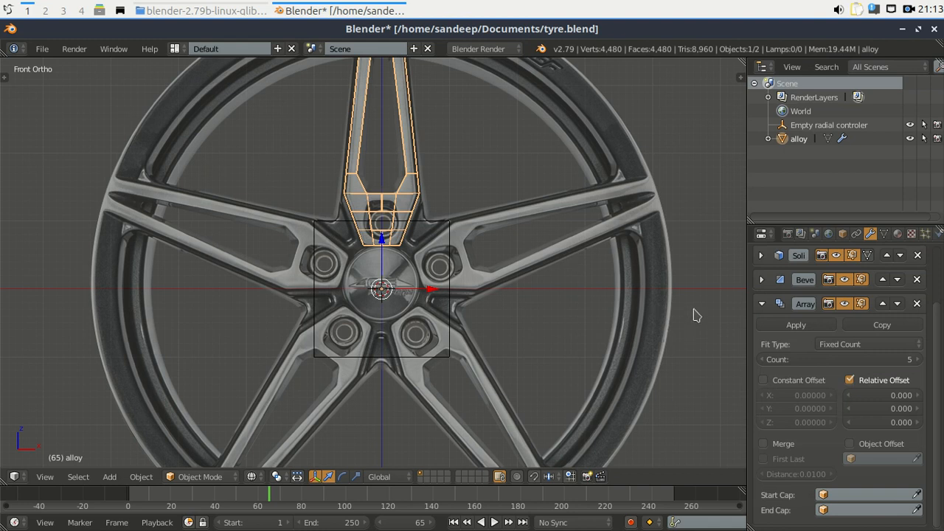
pyautogui.click(850, 444)
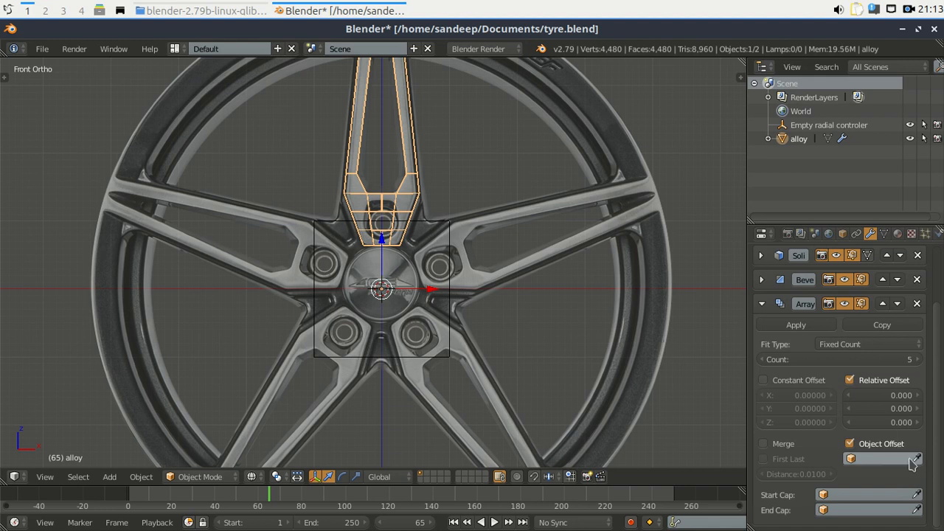
pyautogui.click(856, 460)
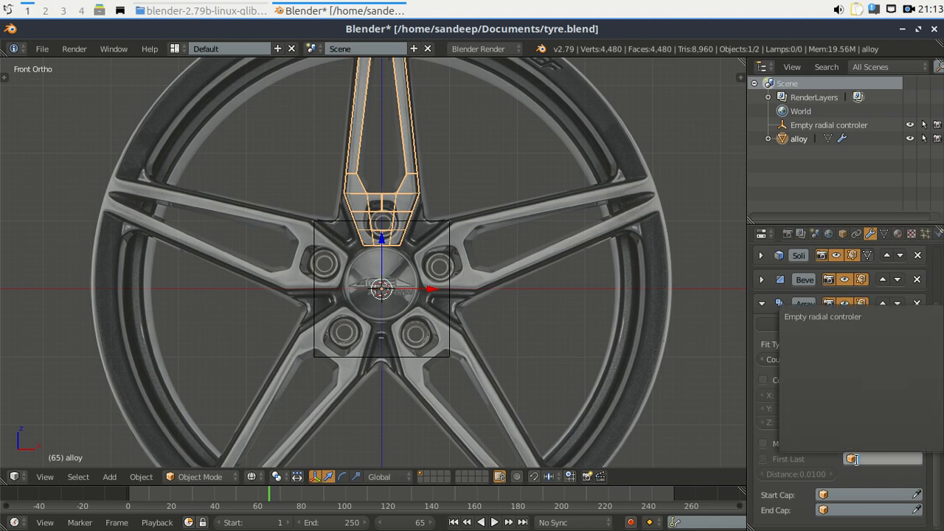
pyautogui.click(825, 316)
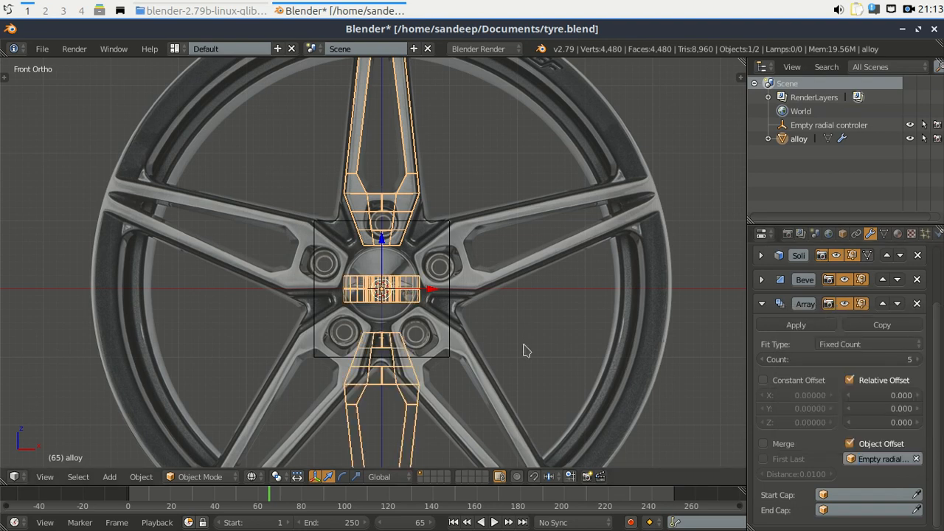
pyautogui.scroll(-2, 411, 348)
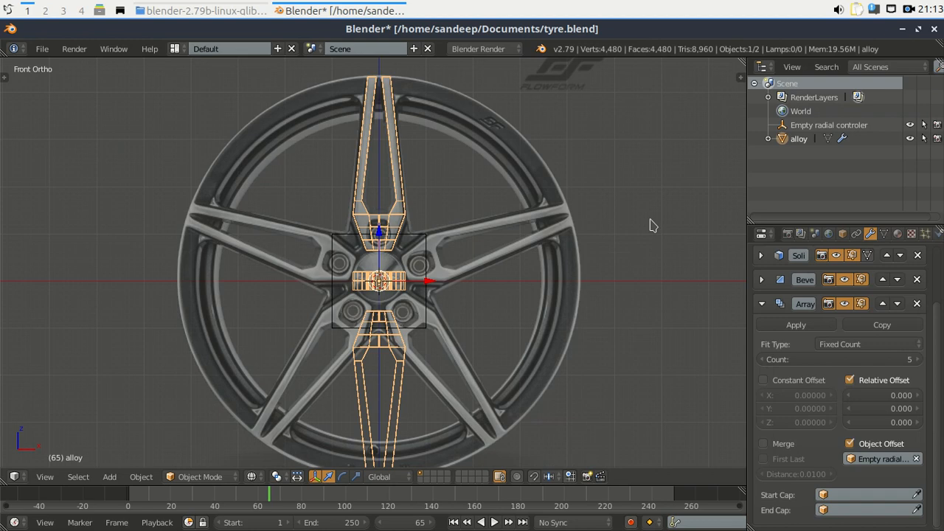
pyautogui.press('n')
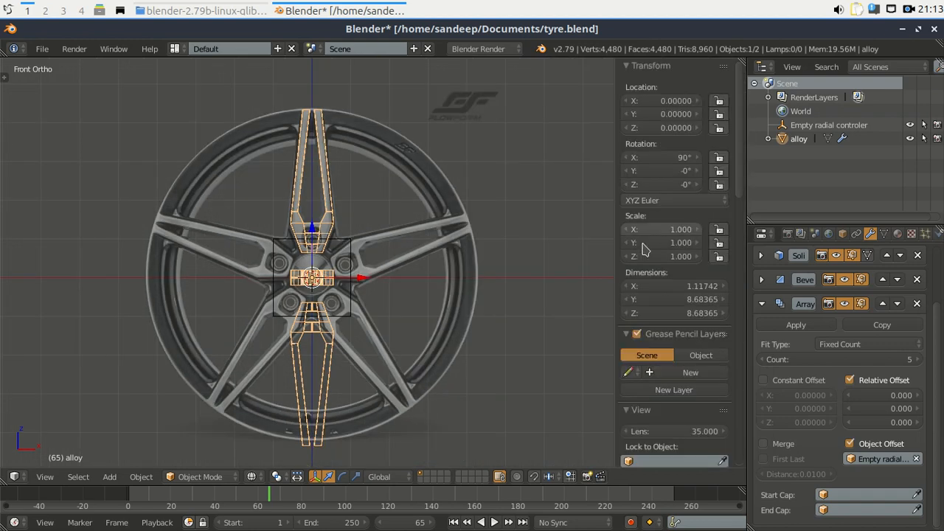
pyautogui.scroll(2, 405, 316)
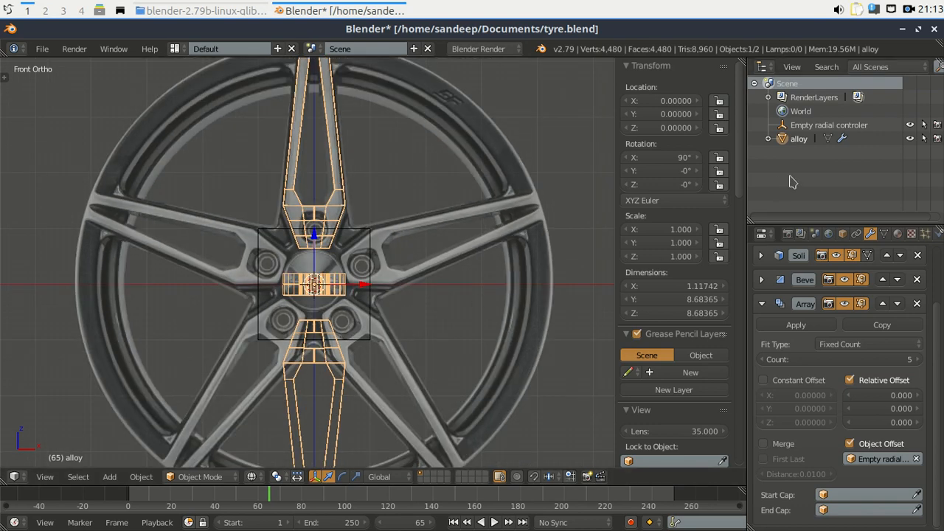
# Test-drag the controller empty's X, Y and Z rotations, then reset all three to 0.
pyautogui.click(805, 128)
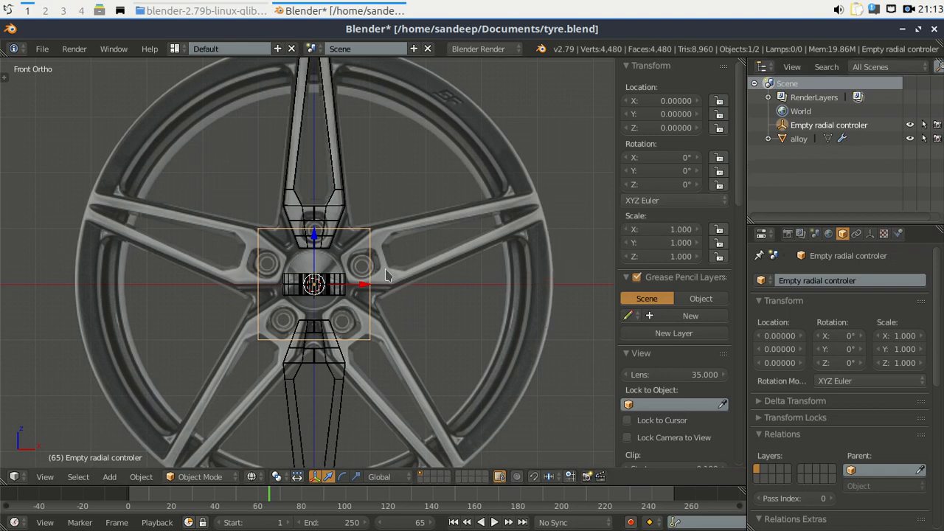
pyautogui.scroll(-1, 386, 274)
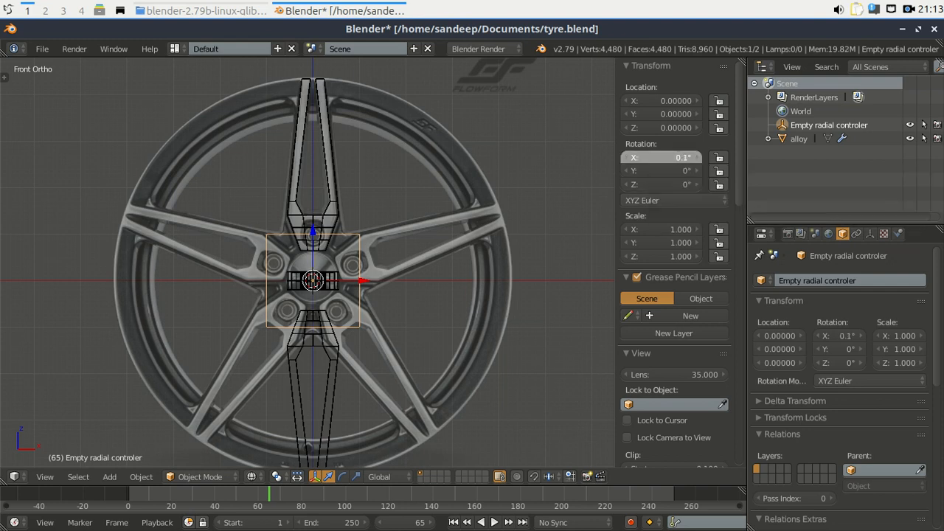
pyautogui.moveTo(664, 157); pyautogui.dragTo(697, 157)
pyautogui.click(651, 161)
pyautogui.write('0')
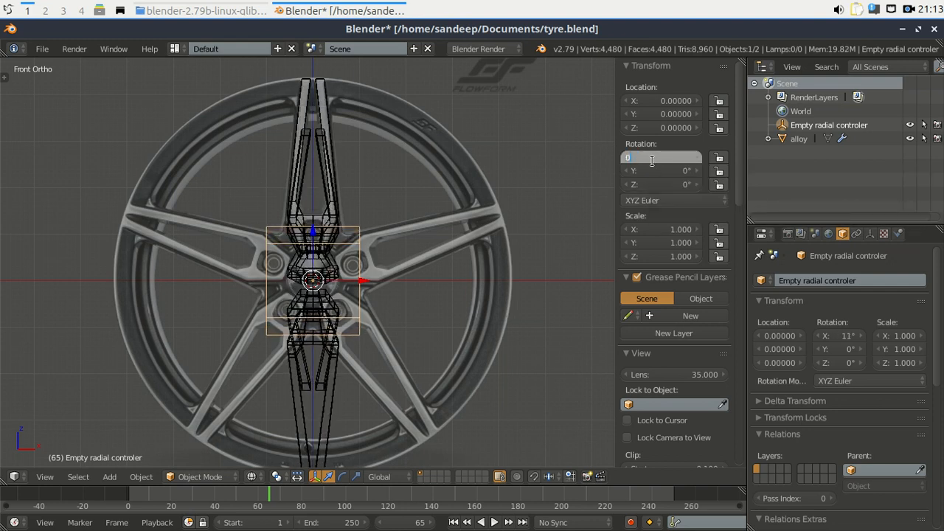
pyautogui.press('Return')
pyautogui.moveTo(664, 170); pyautogui.dragTo(740, 171)
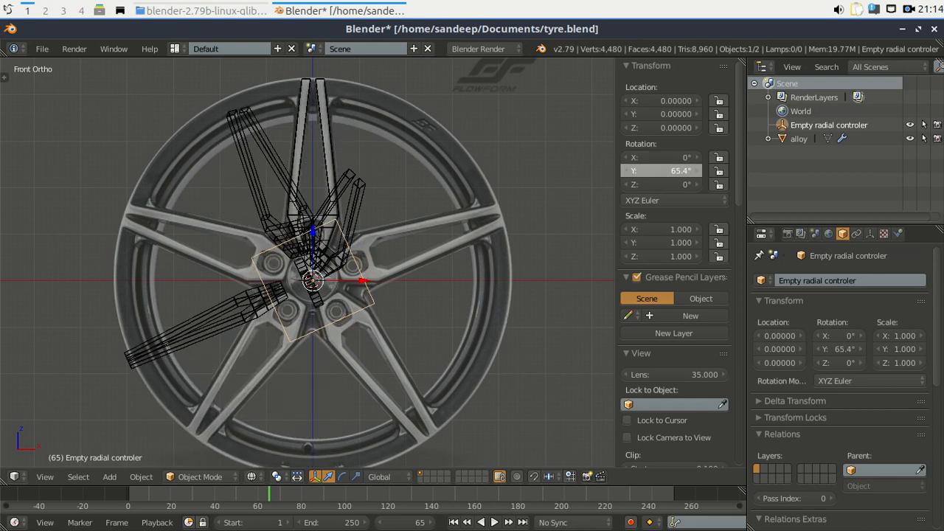
pyautogui.click(644, 171)
pyautogui.write('0')
pyautogui.press('Return')
pyautogui.moveTo(641, 184); pyautogui.dragTo(720, 185)
pyautogui.click(654, 185)
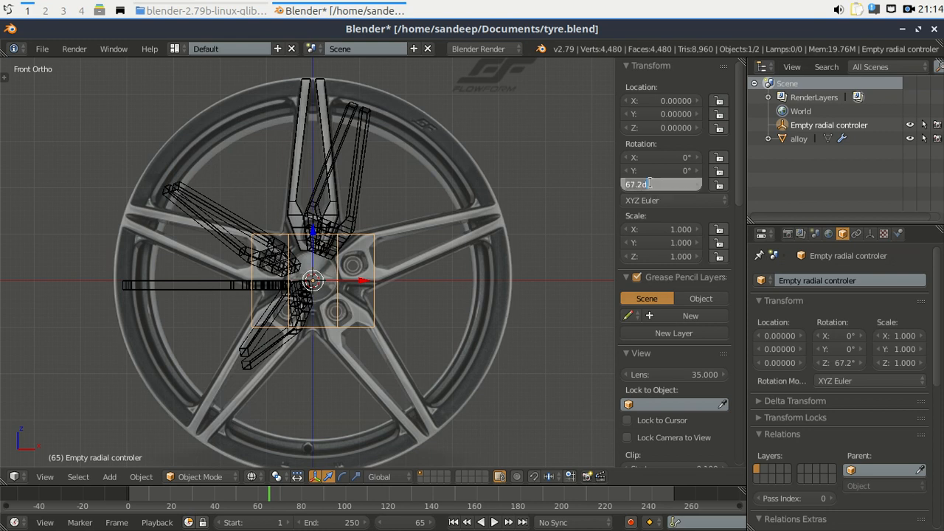
pyautogui.write('0')
pyautogui.press('Return')
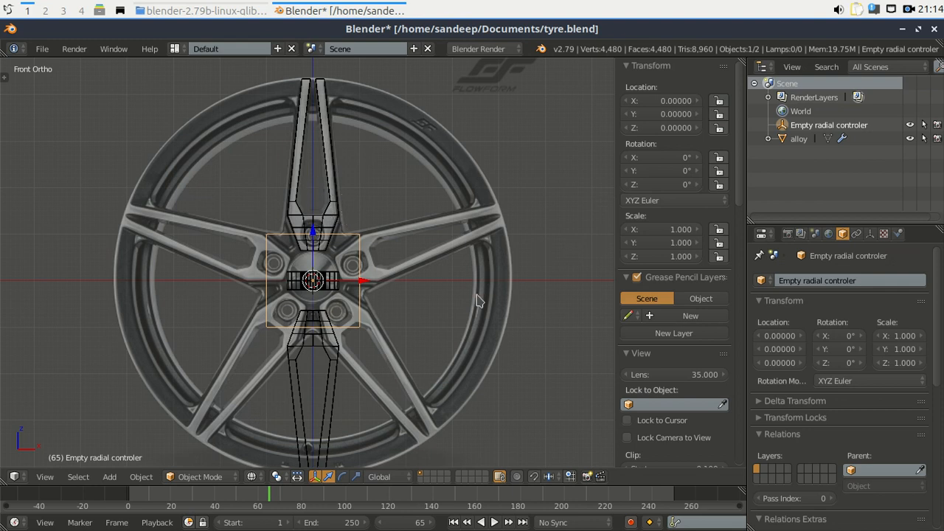
# Set the empty's Rotation Y to 360/5 (72°) and Rotation X to 90°.
pyautogui.click(653, 171)
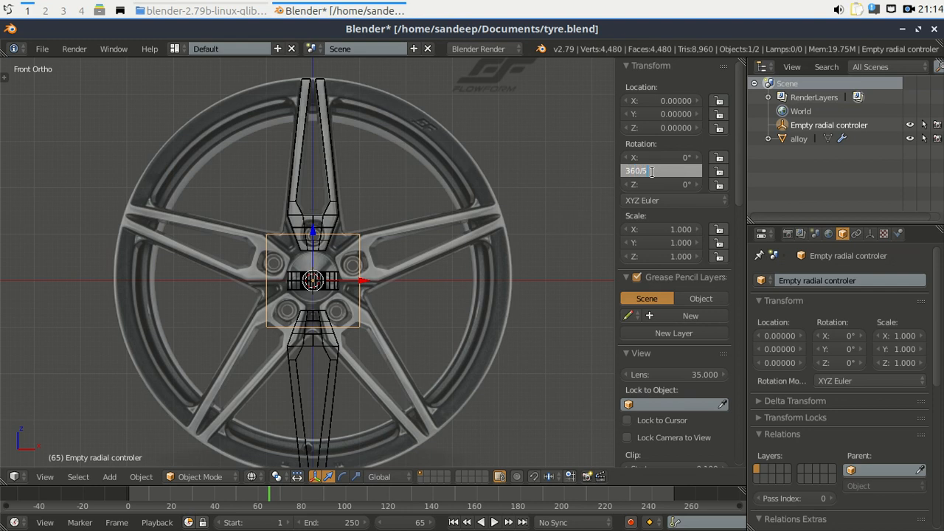
pyautogui.press('Return')
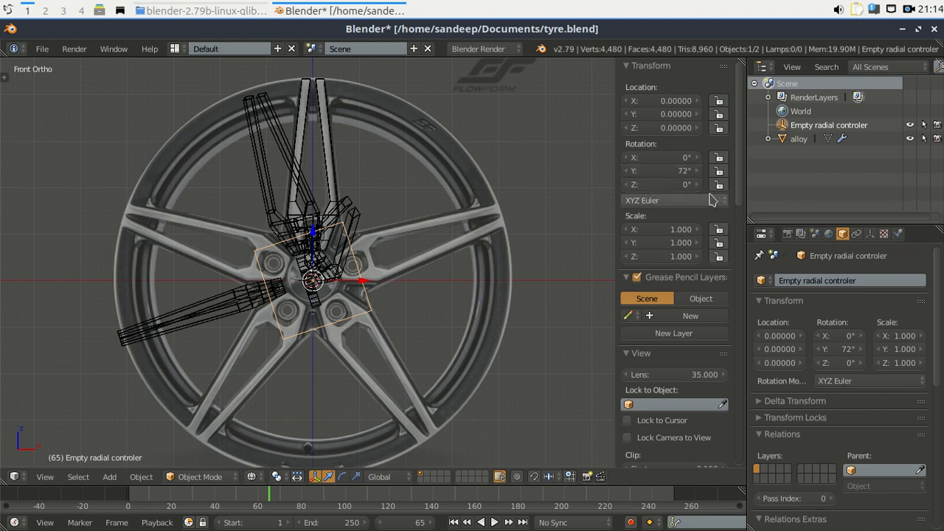
pyautogui.moveTo(638, 159); pyautogui.dragTo(727, 160)
pyautogui.click(639, 159)
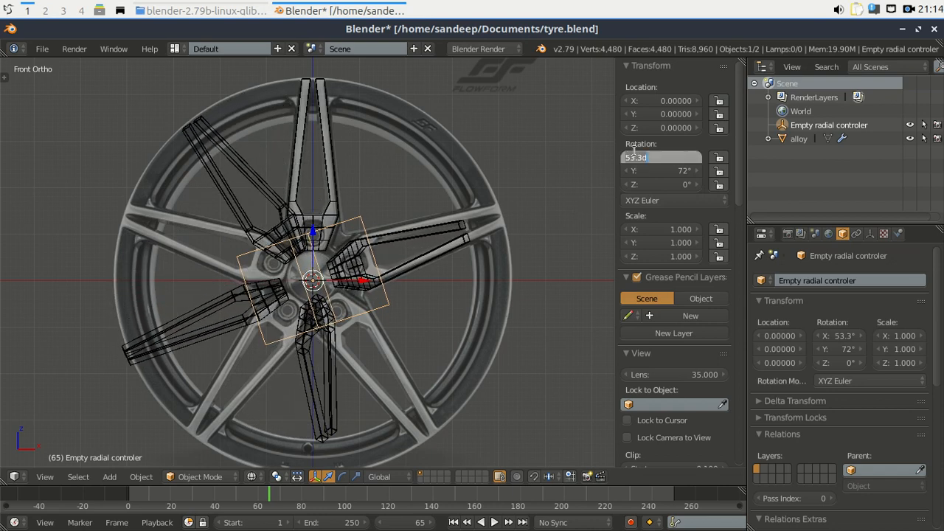
pyautogui.write('90')
pyautogui.press('Return')
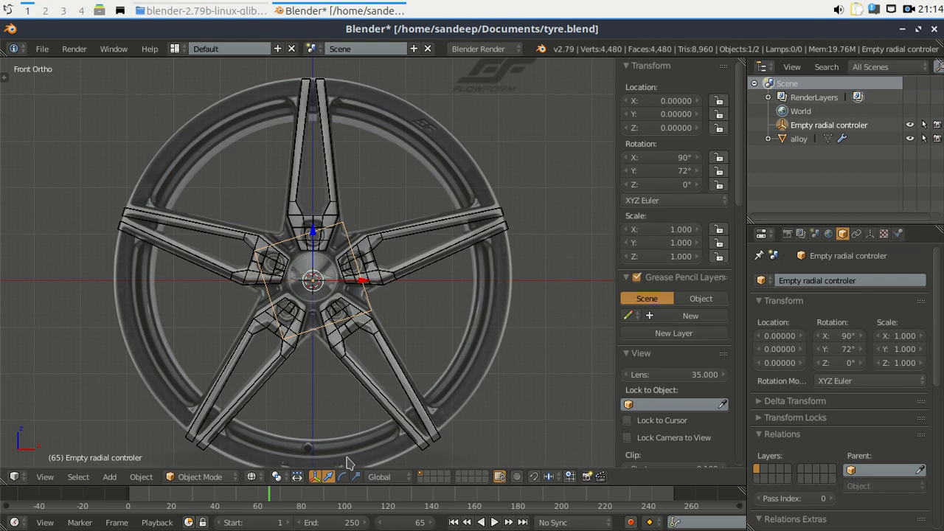
# Switch the viewport shading from wireframe to Solid.
pyautogui.click(255, 476)
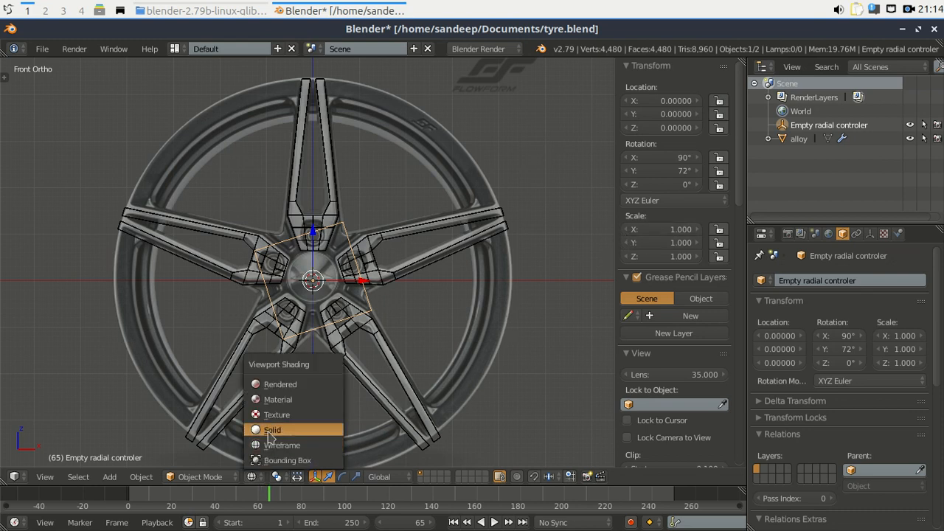
pyautogui.click(270, 430)
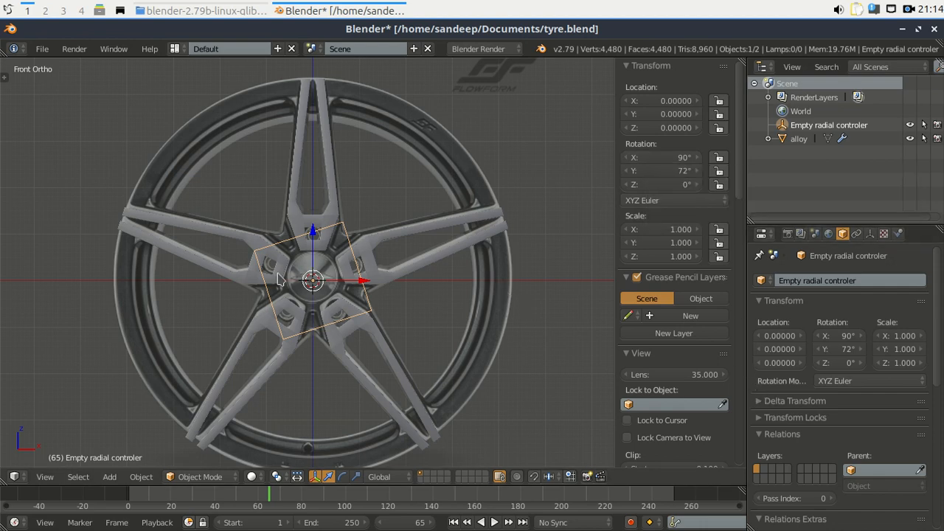
pyautogui.scroll(2, 278, 279)
pyautogui.scroll(-2, 277, 280)
# Freely rotate the controller empty, then raise alloy's Array count from 5 to 7.
pyautogui.press('r')
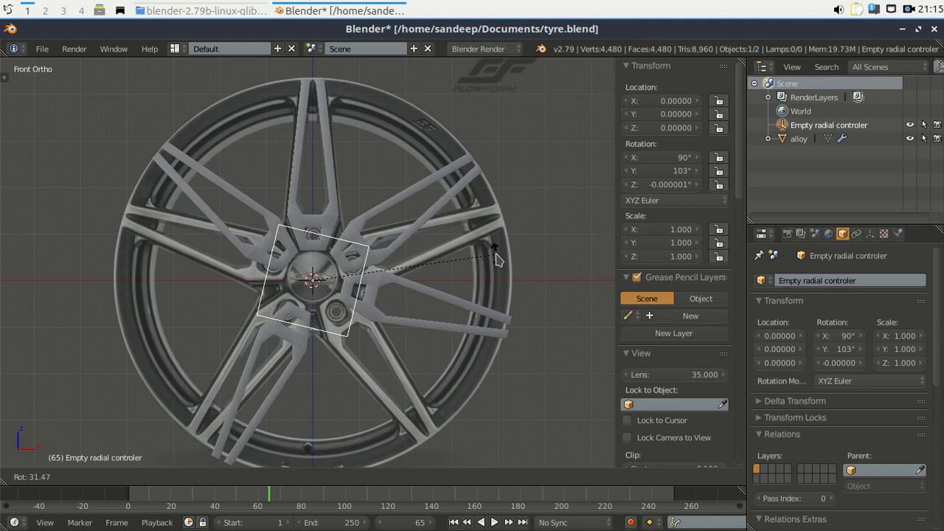
pyautogui.click(496, 259)
pyautogui.click(800, 139)
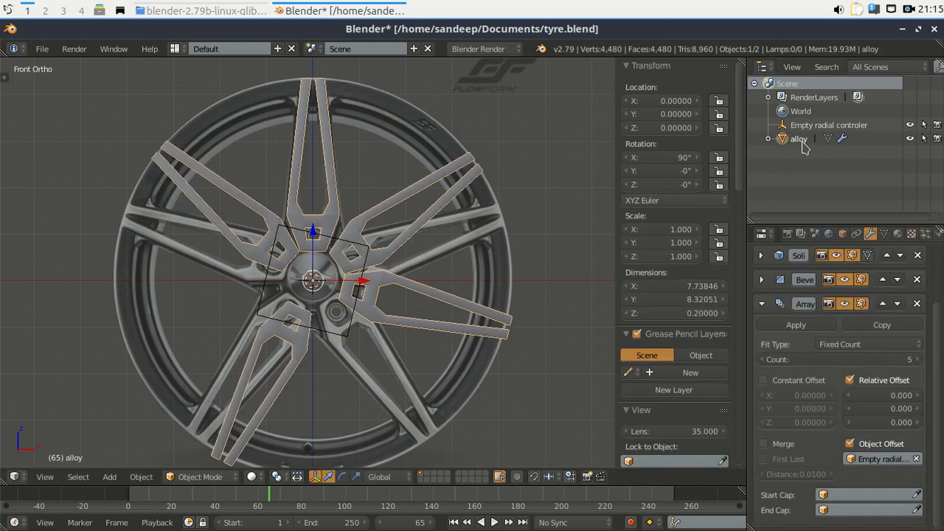
pyautogui.click(922, 360)
pyautogui.click(921, 360)
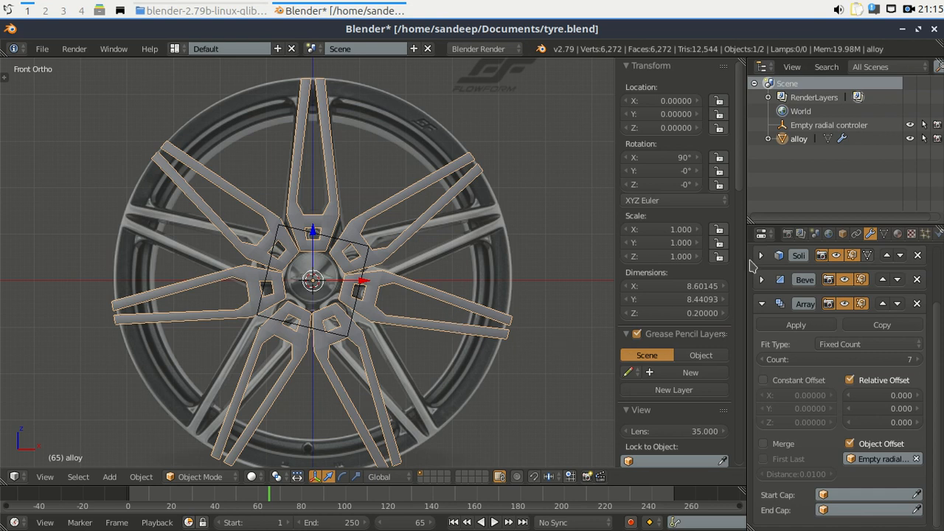
# Rotate the controller empty again to spread the seven spokes, then reselect alloy.
pyautogui.click(805, 127)
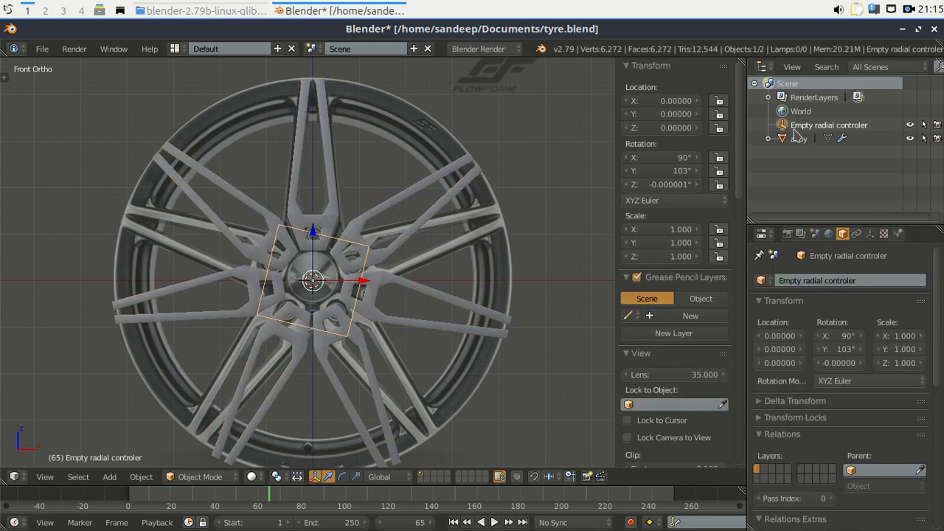
pyautogui.press('r')
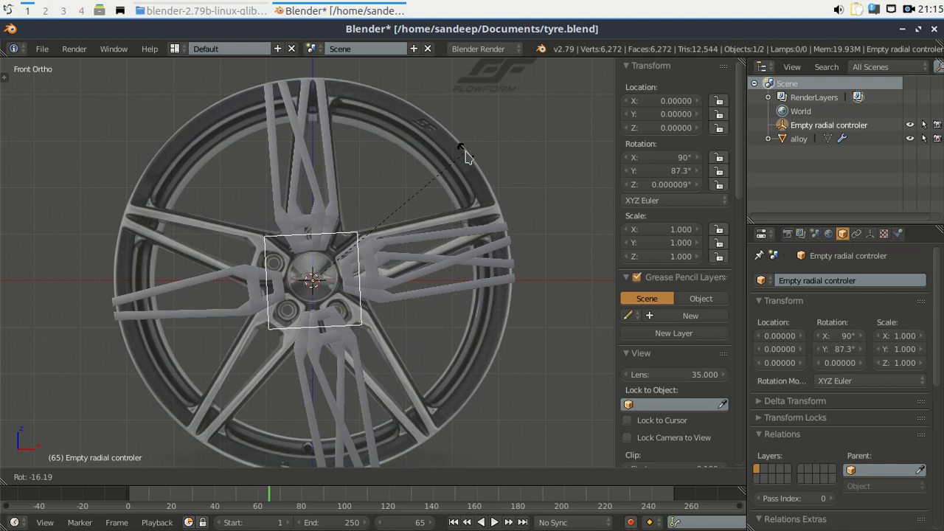
pyautogui.click(465, 155)
pyautogui.click(799, 139)
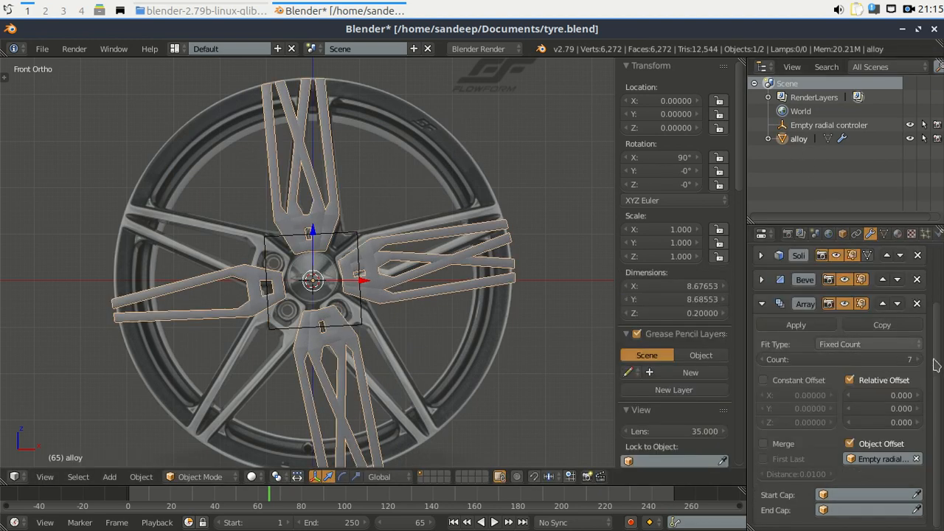
# Set the Array count to 10 and give the empty 36° Y and 0° Z rotation.
pyautogui.click(902, 359)
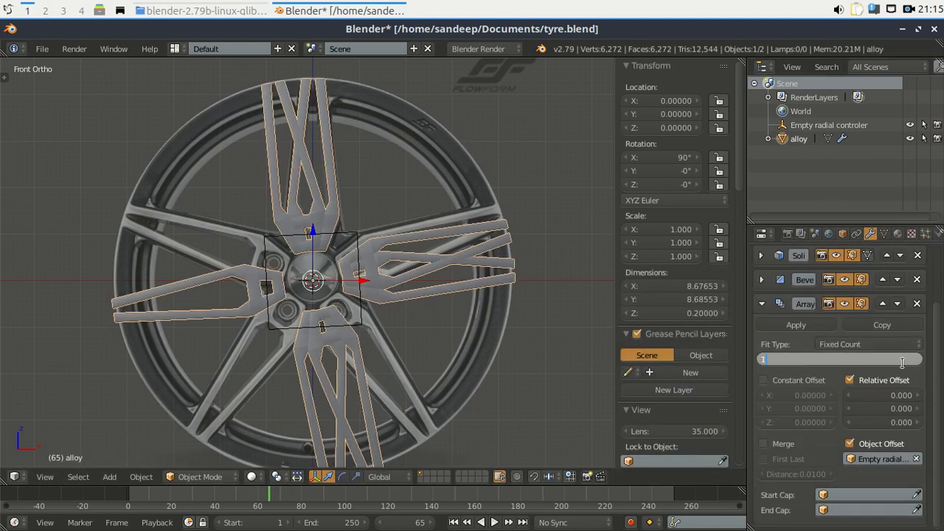
pyautogui.write('10')
pyautogui.press('Return')
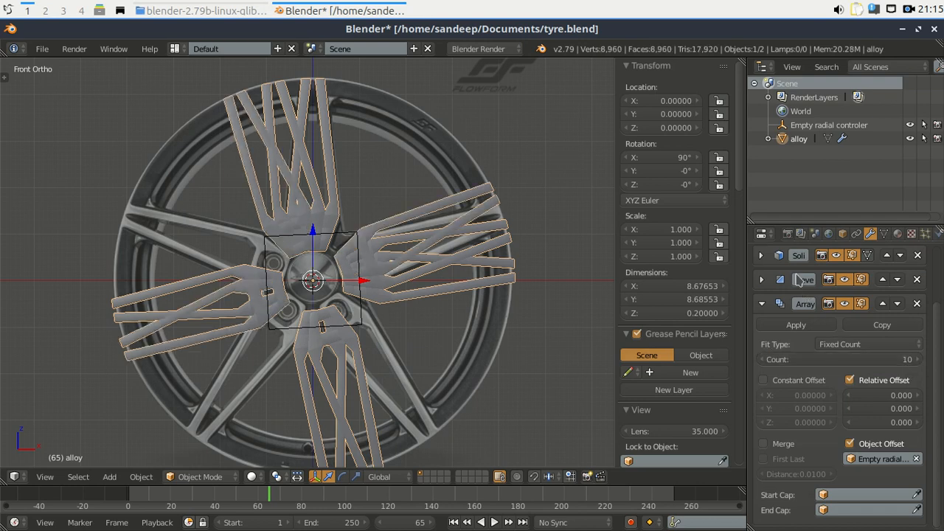
pyautogui.click(805, 127)
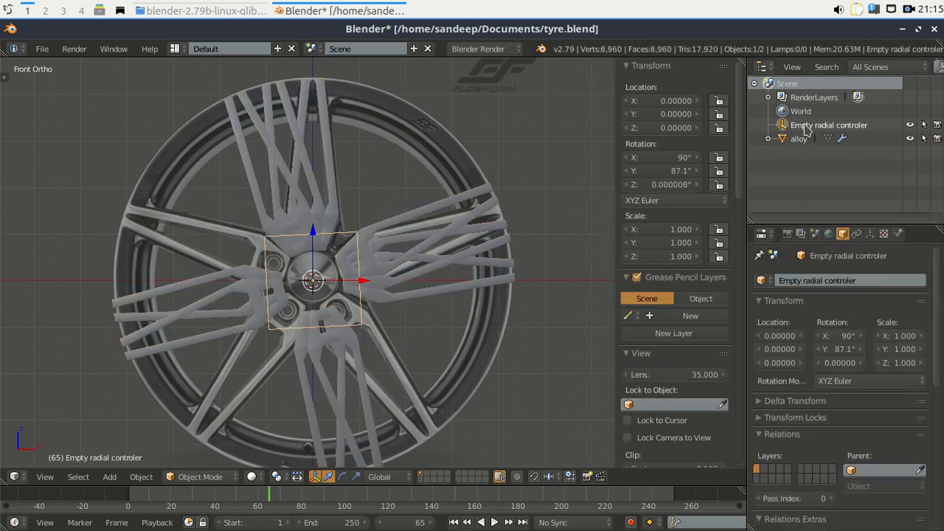
pyautogui.click(677, 170)
pyautogui.write('36')
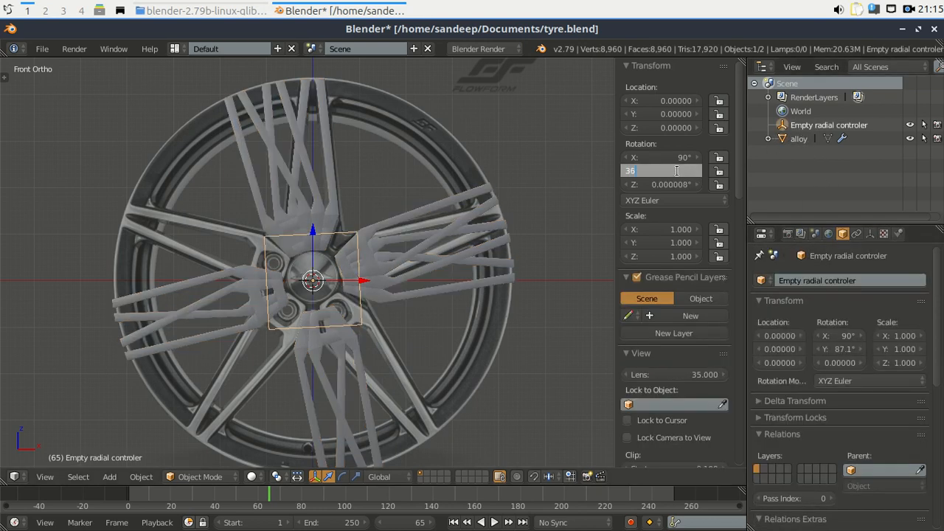
pyautogui.press('Return')
pyautogui.click(682, 183)
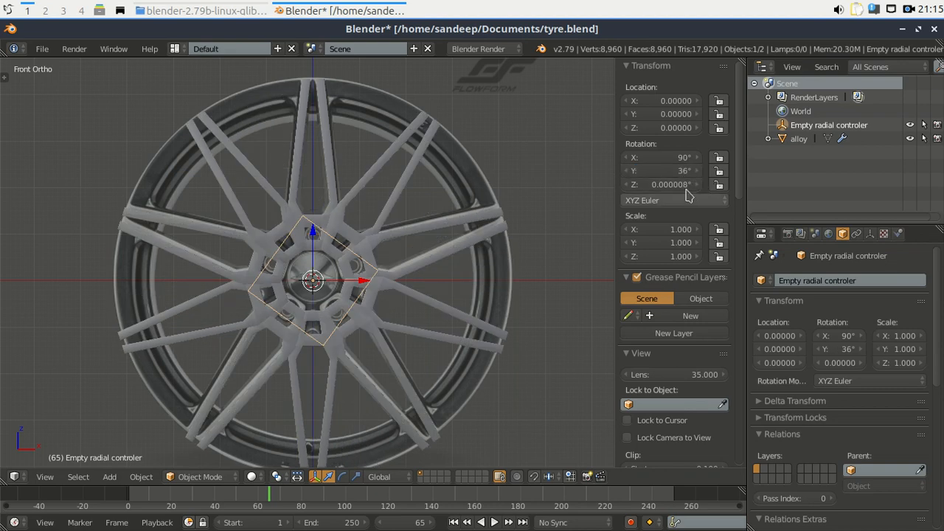
pyautogui.write('0')
pyautogui.press('Return')
# Hide the Alloy-Wheel reference image.
pyautogui.scroll(-5, 713, 382)
pyautogui.scroll(-20, 713, 382)
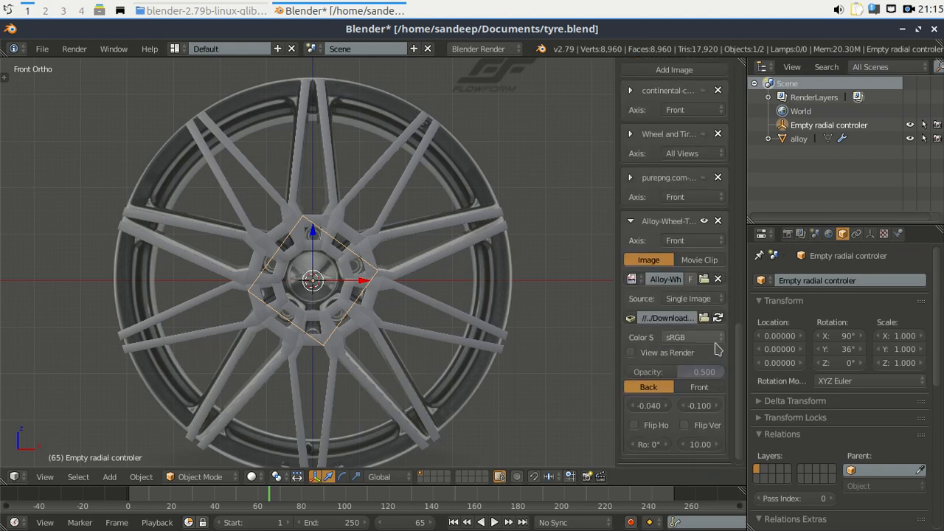
pyautogui.scroll(-1, 726, 369)
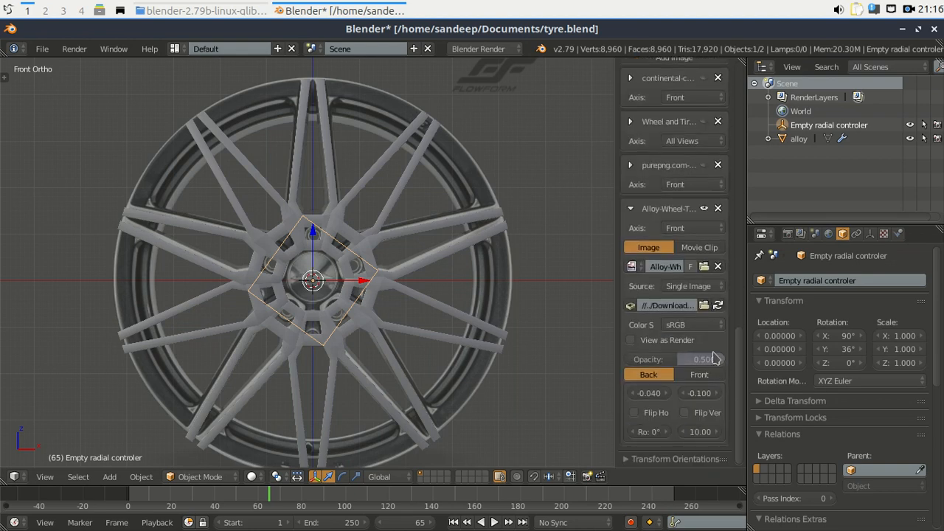
pyautogui.click(705, 209)
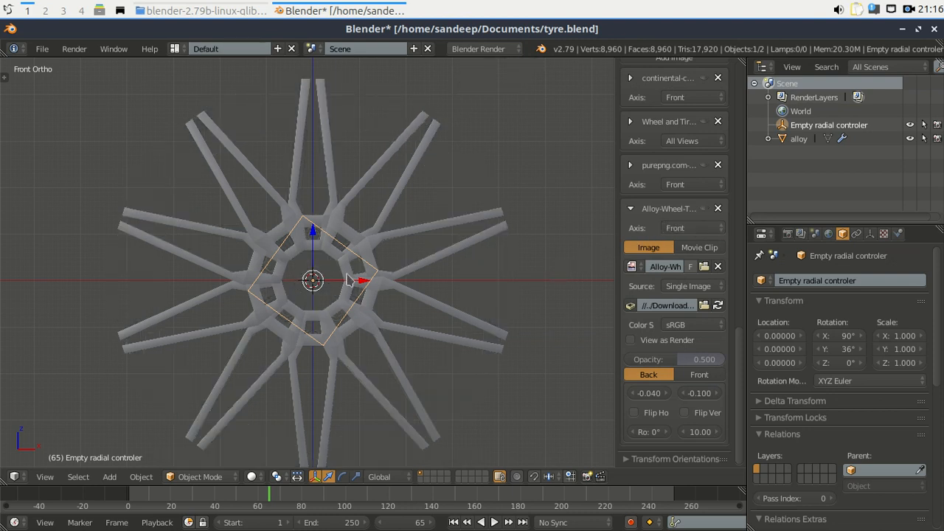
pyautogui.scroll(1, 350, 280)
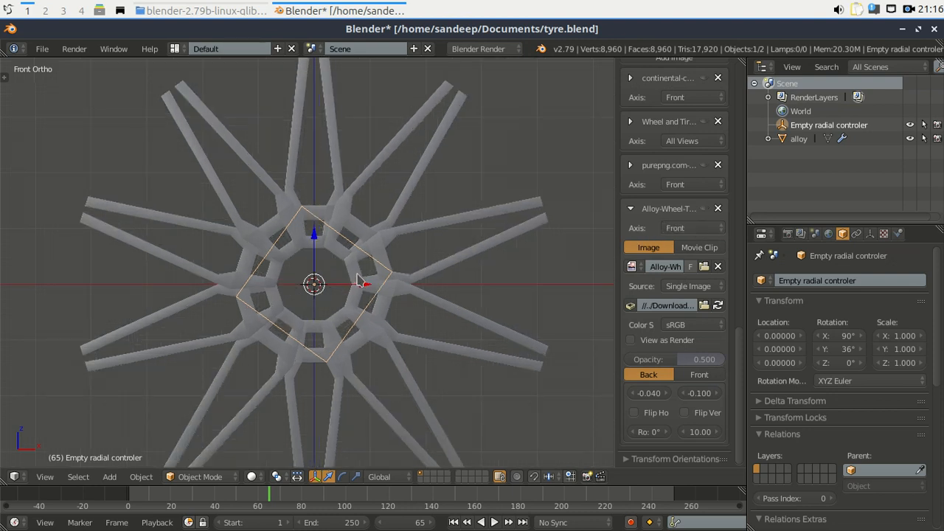
pyautogui.scroll(-1, 343, 240)
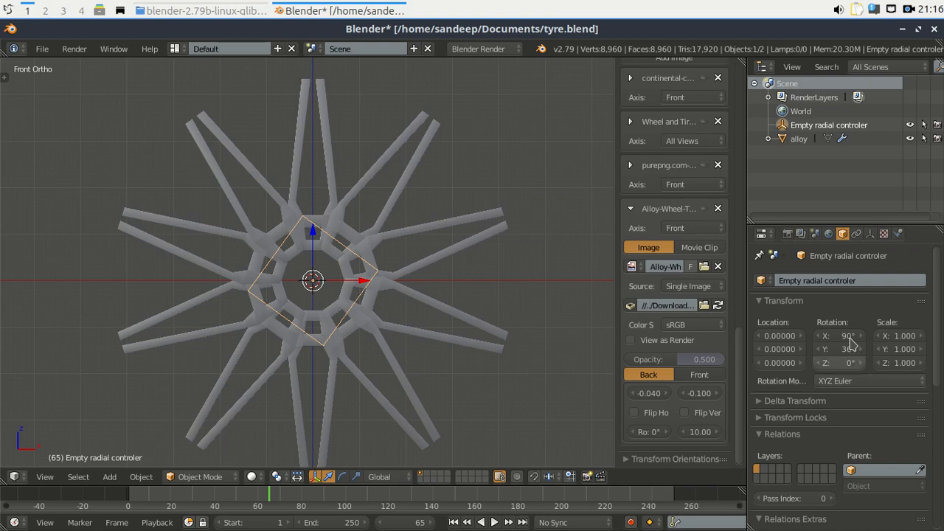
# Select the Empty radial controler and trial-rotate it, cancelling back to 36° Y.
pyautogui.click(801, 139)
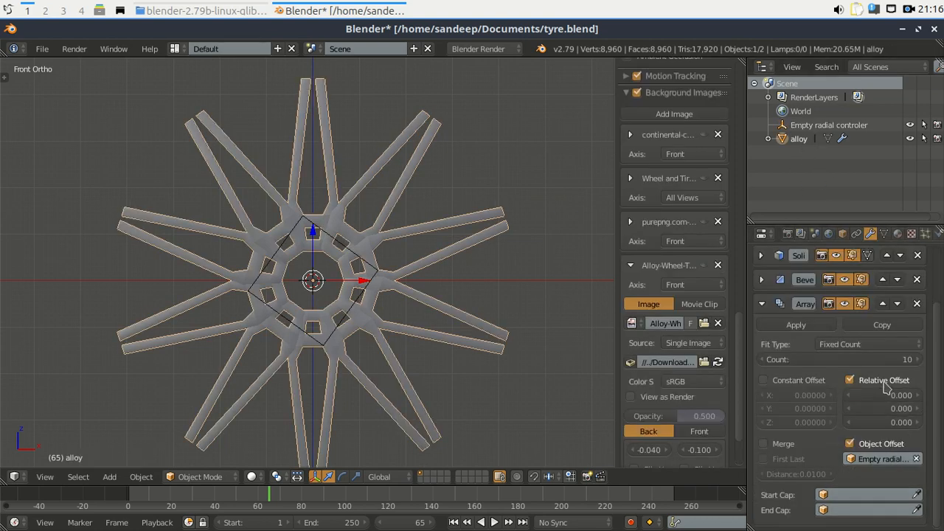
pyautogui.click(912, 360)
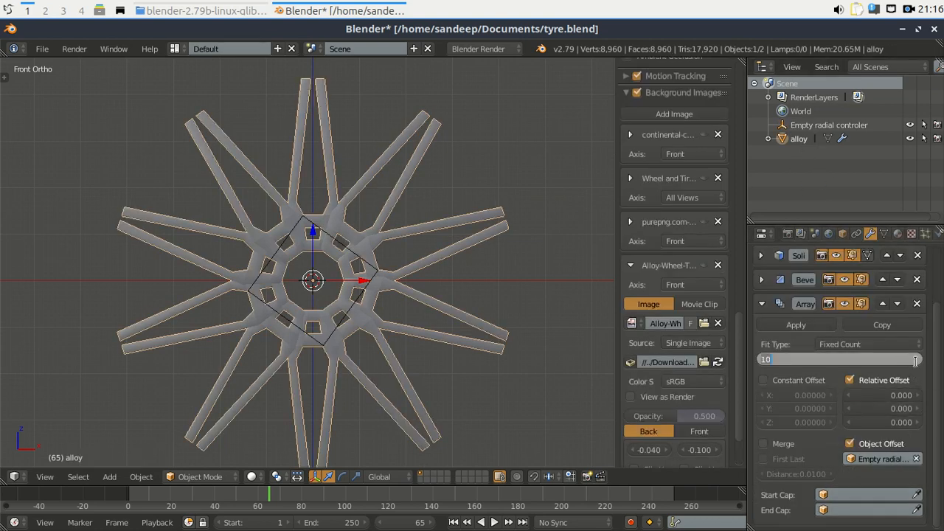
pyautogui.doubleClick(813, 125)
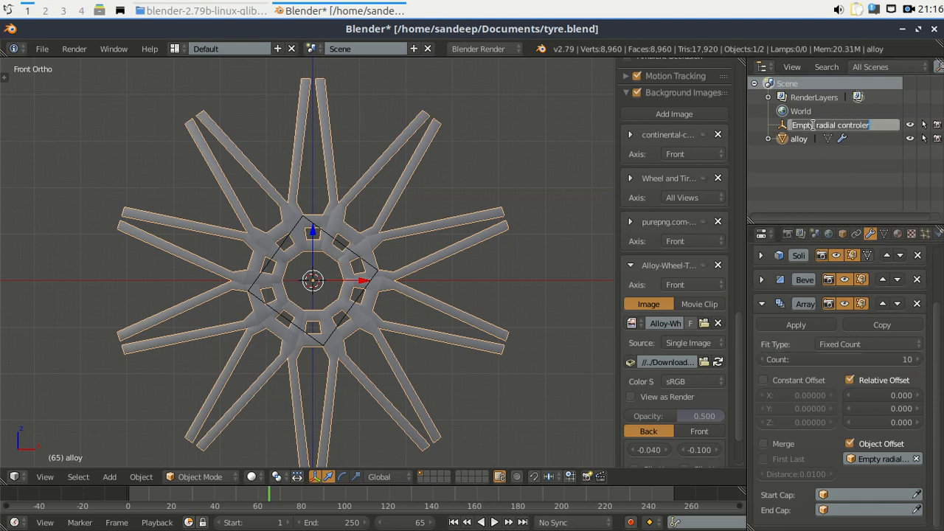
pyautogui.press('Return')
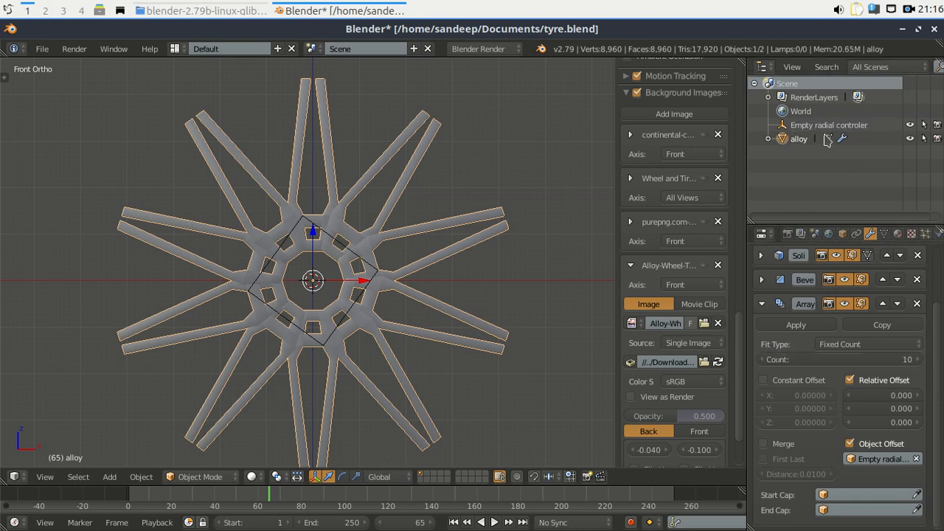
pyautogui.click(808, 126)
pyautogui.press('r')
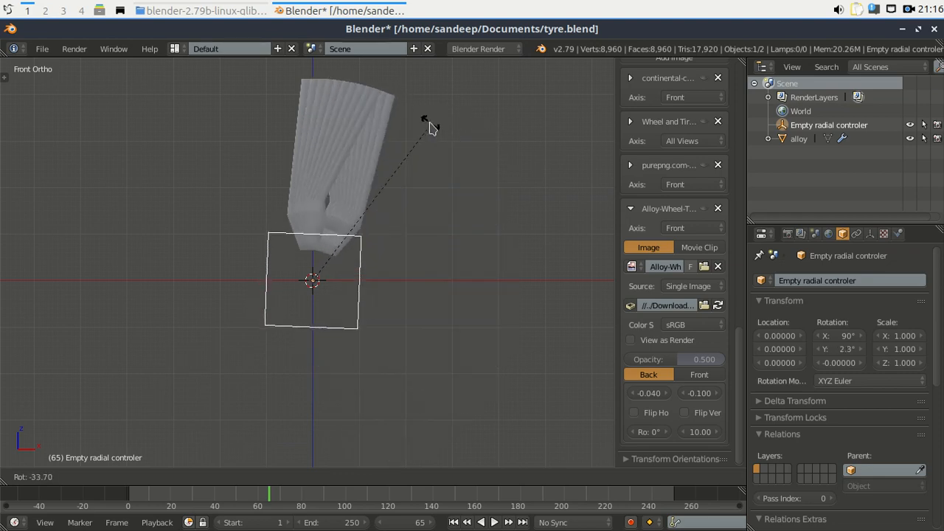
pyautogui.rightClick(479, 218)
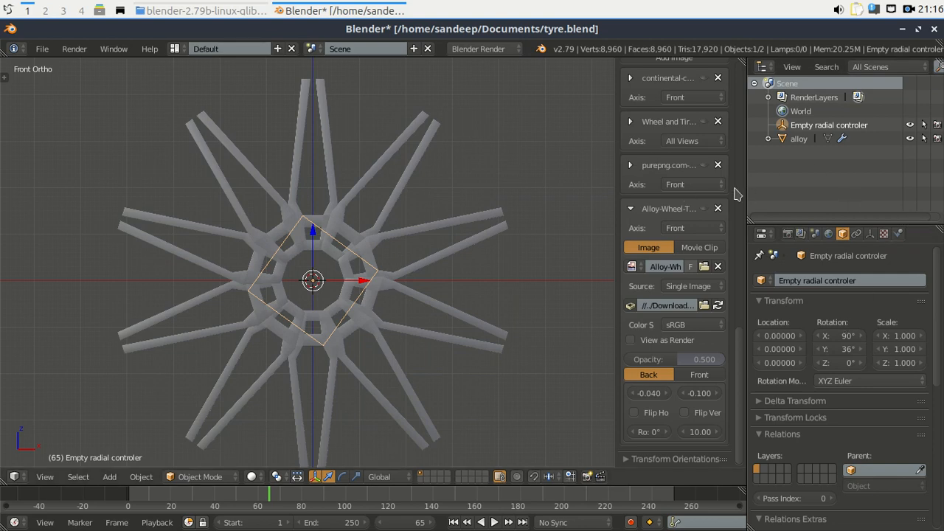
# Set the empty's Rotation Y to 72°.
pyautogui.scroll(20, 677, 177)
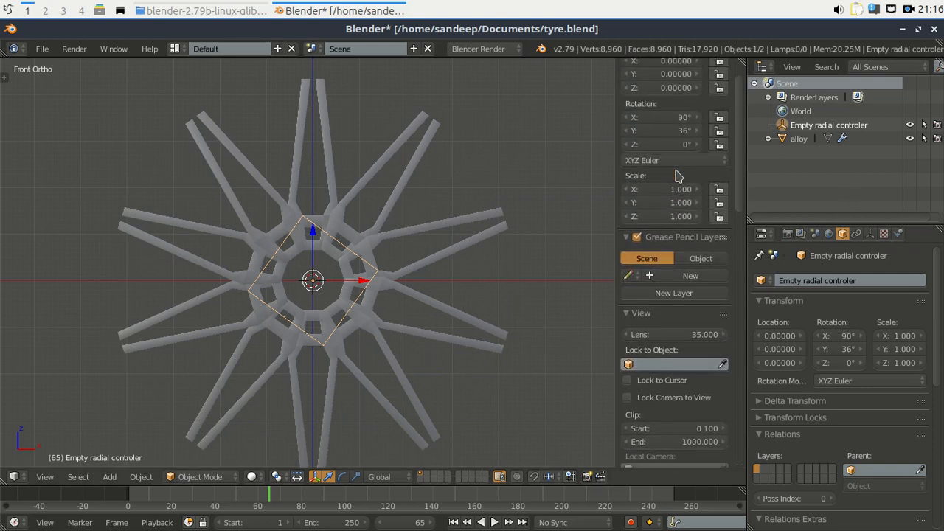
pyautogui.scroll(3, 677, 177)
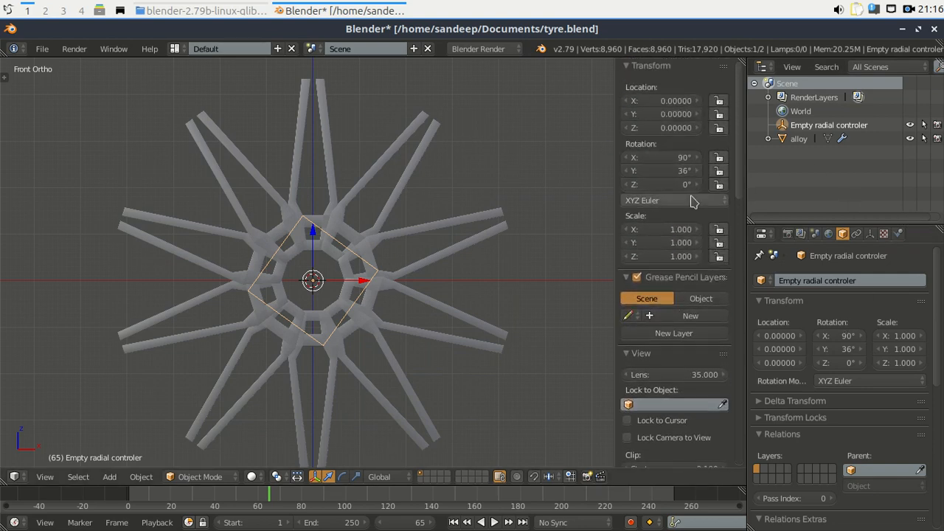
pyautogui.click(680, 171)
pyautogui.write('7')
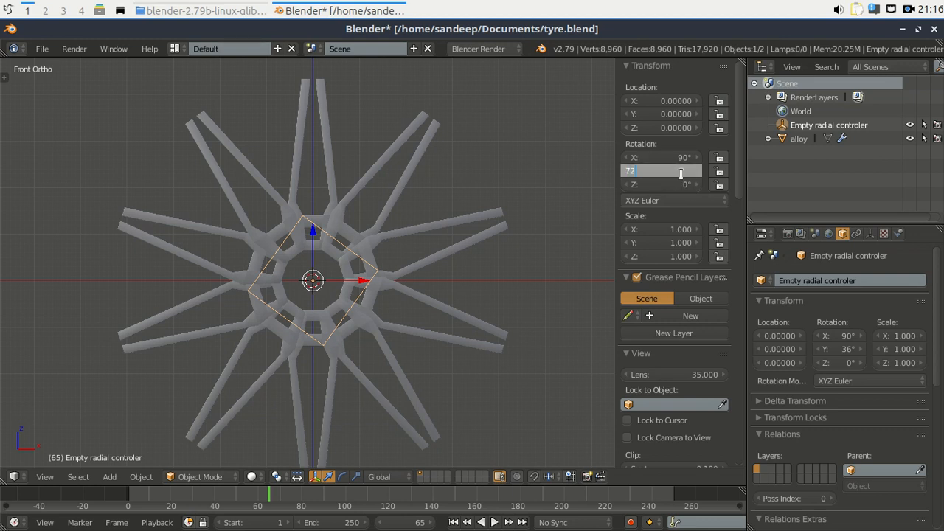
pyautogui.write('2')
pyautogui.press('Return')
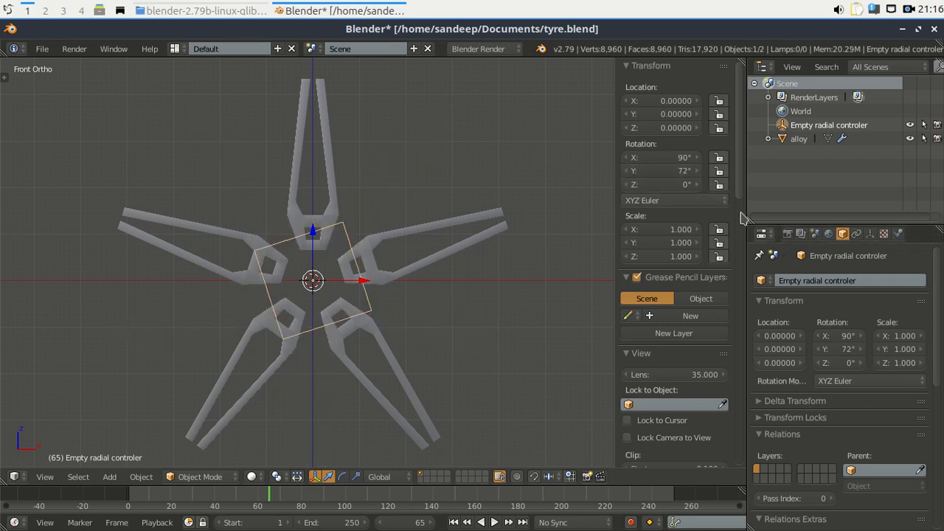
# Set alloy's Array modifier Count to 5.
pyautogui.click(800, 141)
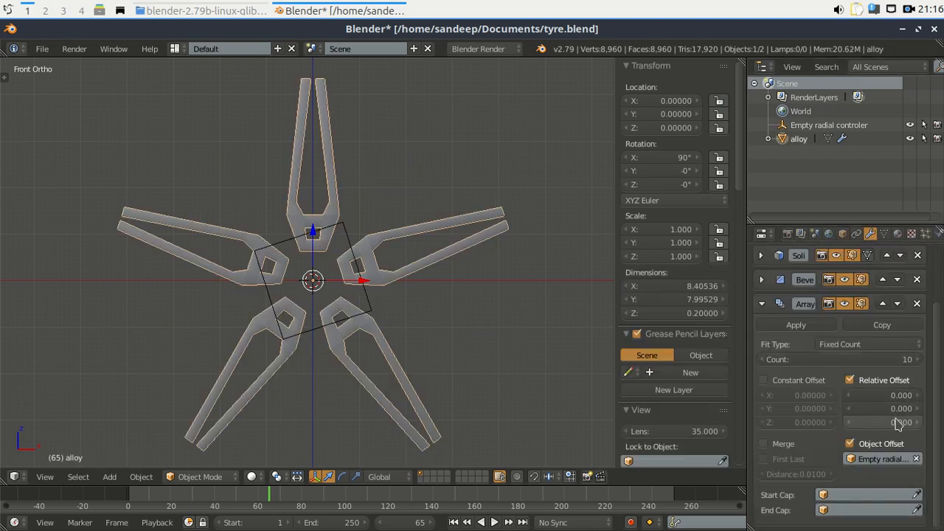
pyautogui.click(906, 360)
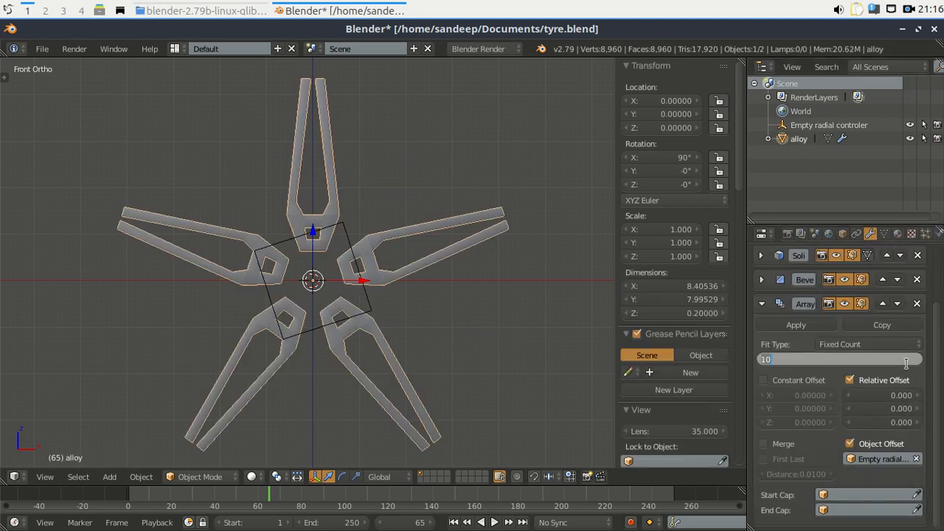
pyautogui.write('5')
pyautogui.press('Return')
pyautogui.scroll(-8, 672, 368)
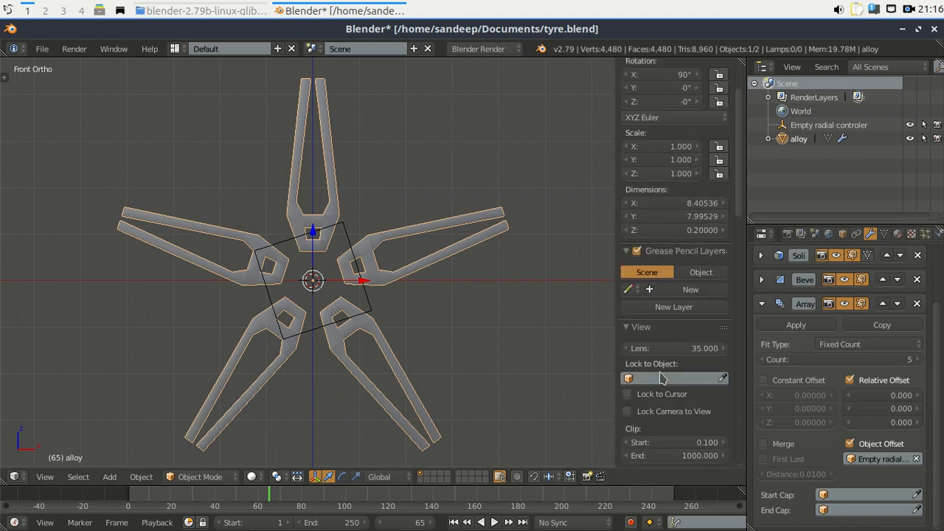
pyautogui.scroll(-12, 671, 368)
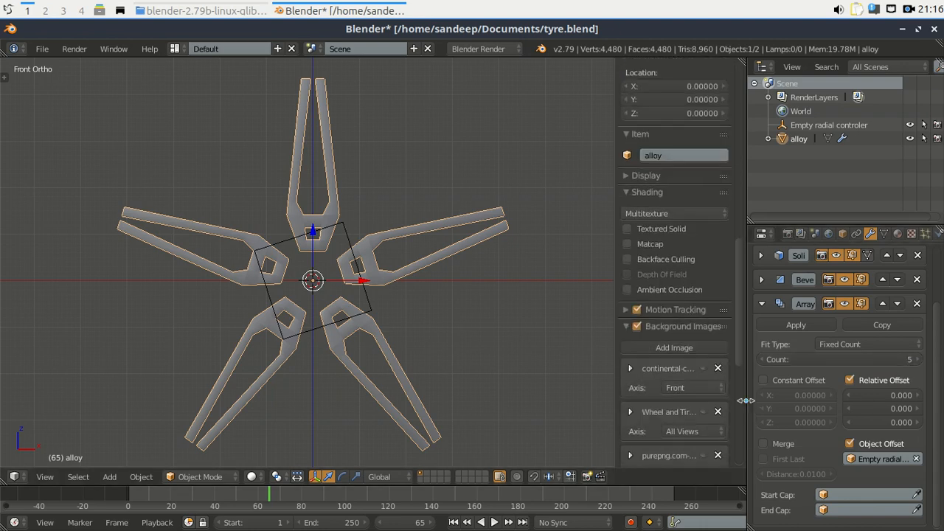
pyautogui.scroll(-1, 735, 408)
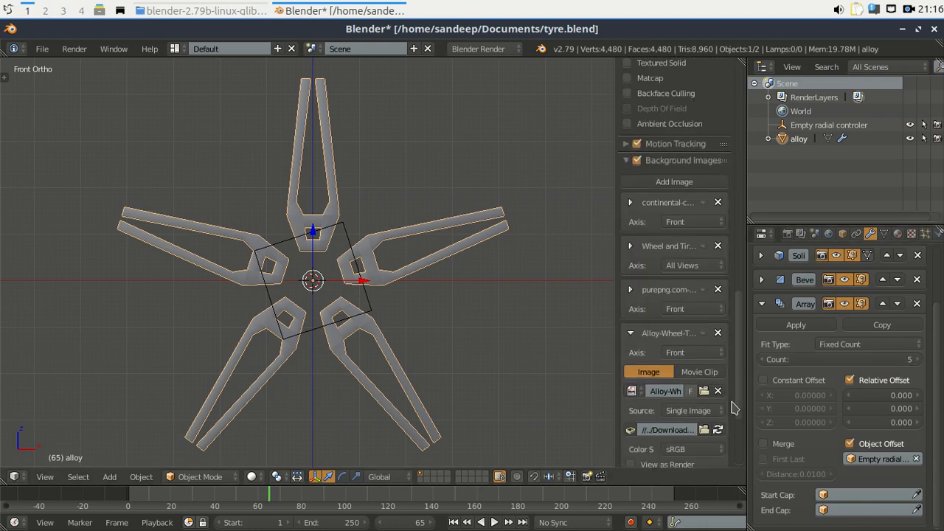
# Show the reference image, close the sidebar, and orbit into a perspective view.
pyautogui.click(704, 332)
pyautogui.press('n')
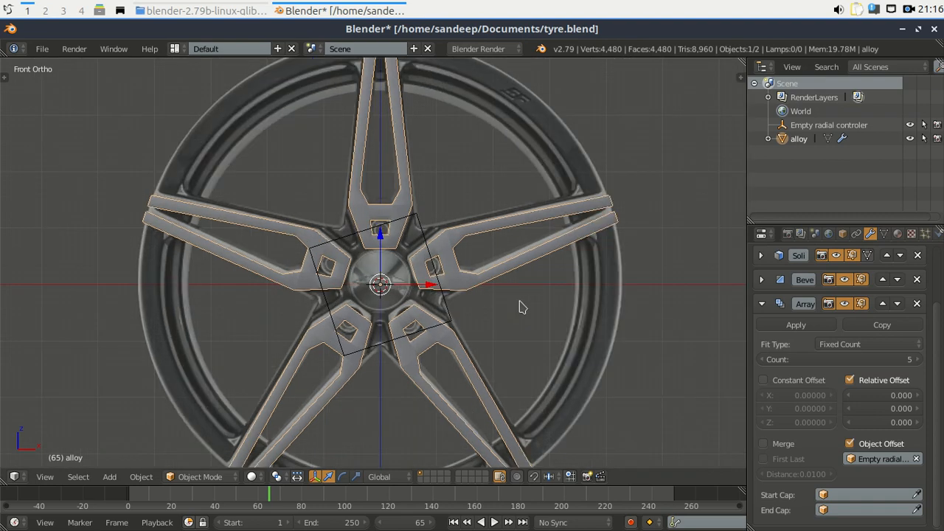
pyautogui.moveTo(417, 330); pyautogui.dragTo(465, 351, button='middle')
pyautogui.press('KP_5')
pyautogui.scroll(-4, 425, 291)
pyautogui.moveTo(407, 290); pyautogui.dragTo(288, 293, button='middle')
pyautogui.press('a')
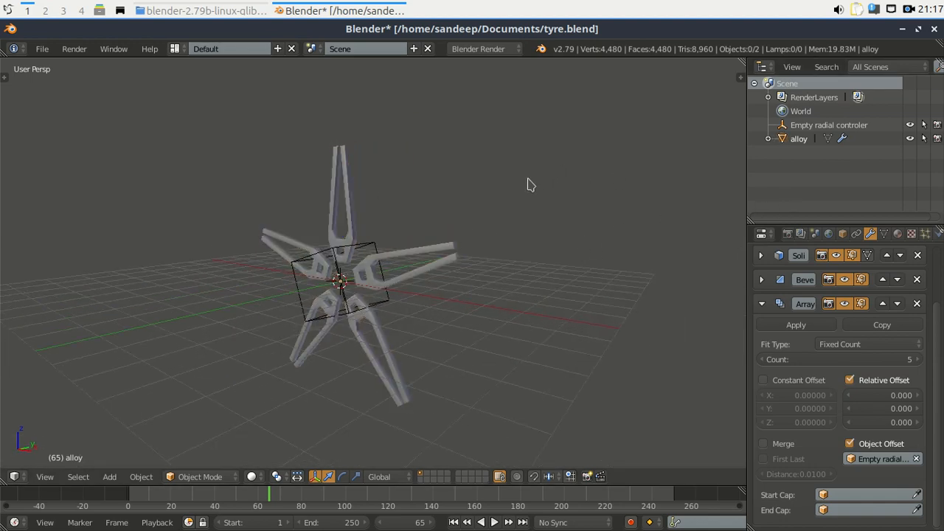
# Hide the Empty radial controler and orbit and zoom to inspect the five spokes.
pyautogui.moveTo(344, 278); pyautogui.dragTo(390, 289, button='middle')
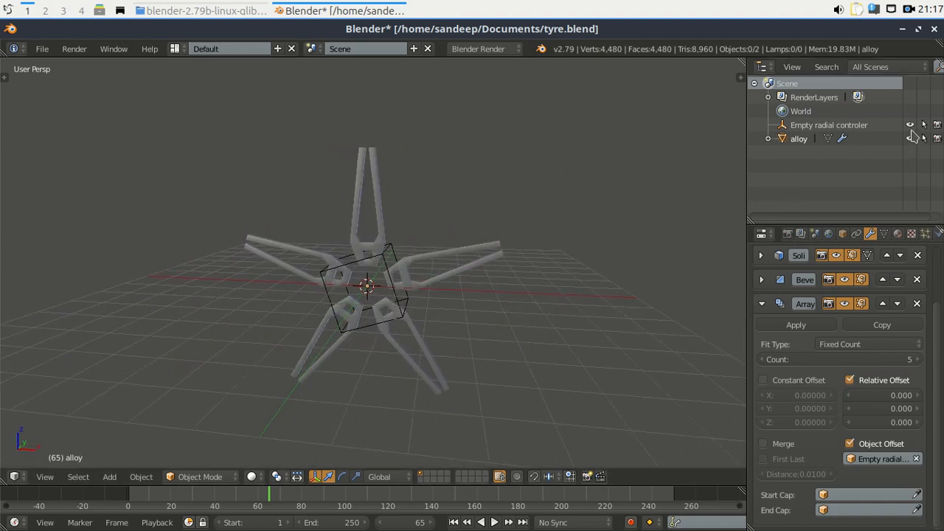
pyautogui.click(910, 126)
pyautogui.scroll(3, 371, 280)
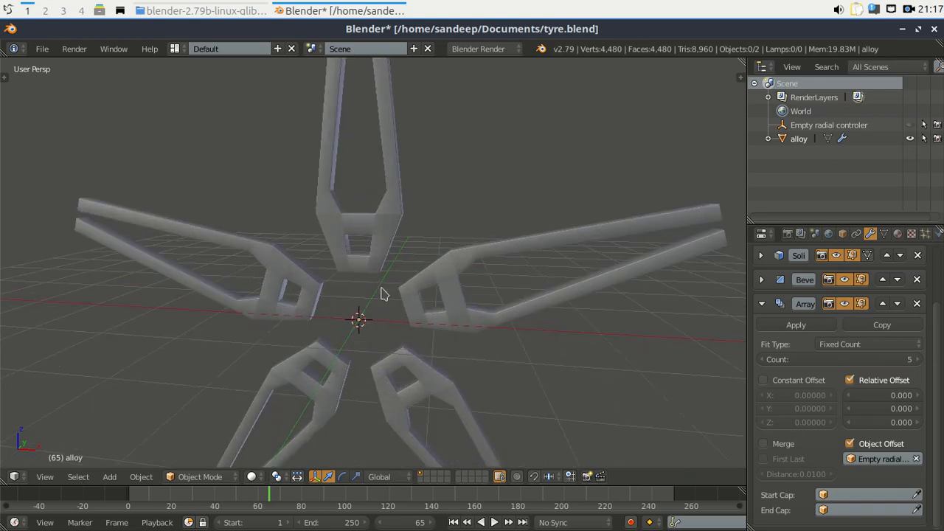
pyautogui.scroll(-2, 399, 284)
pyautogui.moveTo(400, 284); pyautogui.dragTo(333, 287, button='middle')
pyautogui.scroll(3, 364, 284)
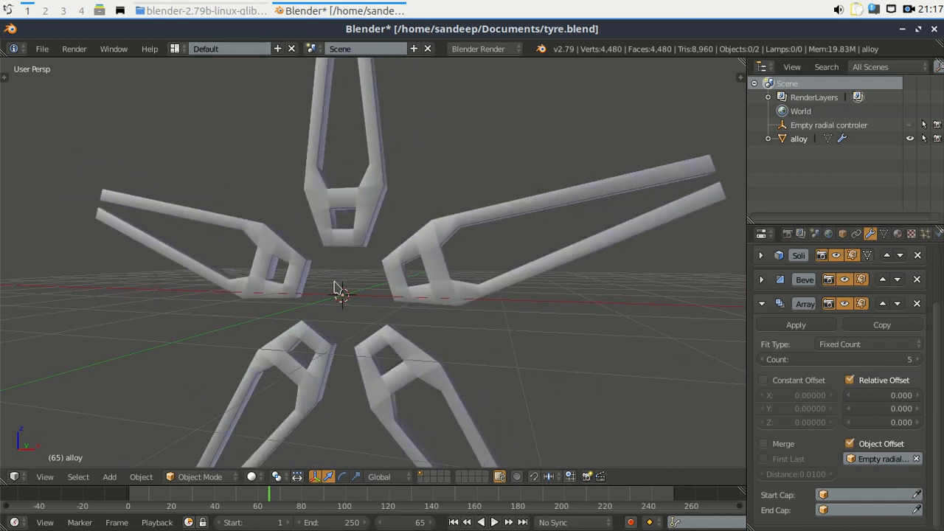
pyautogui.scroll(-1, 337, 288)
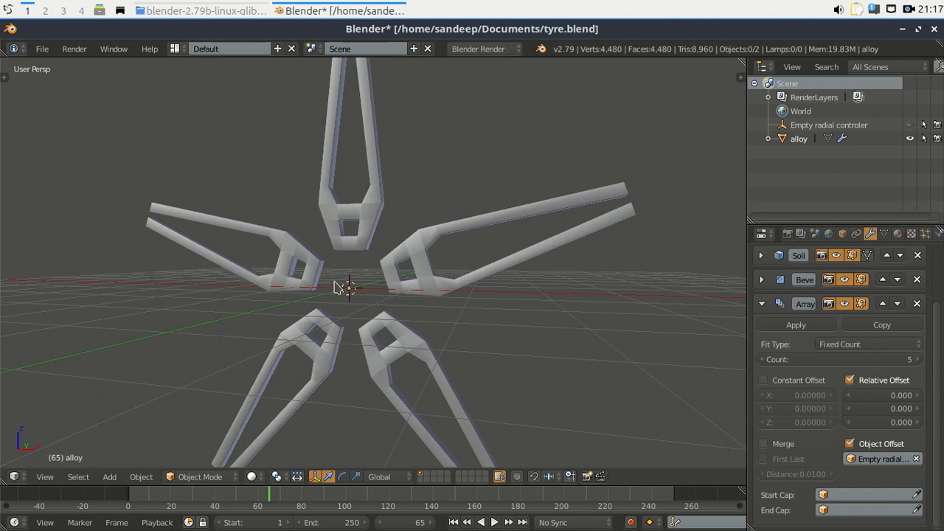
pyautogui.scroll(-1, 337, 288)
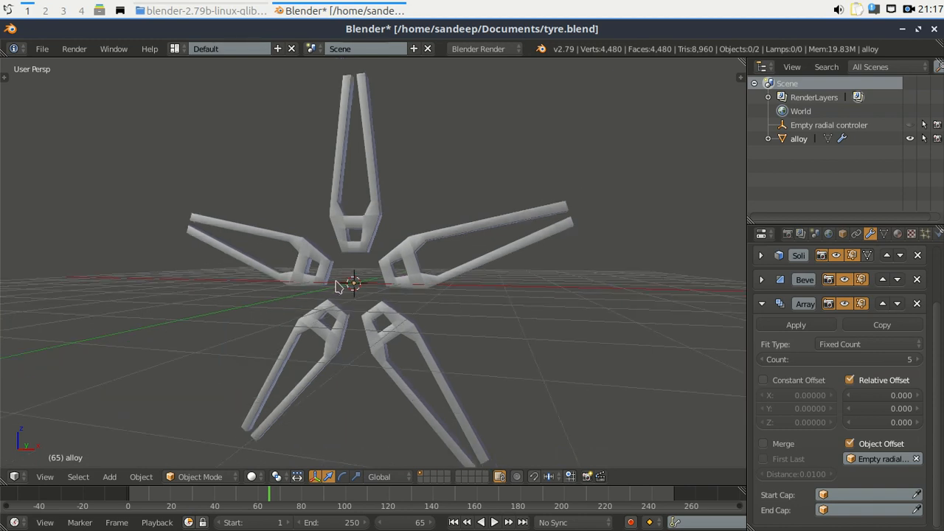
pyautogui.click(910, 9)
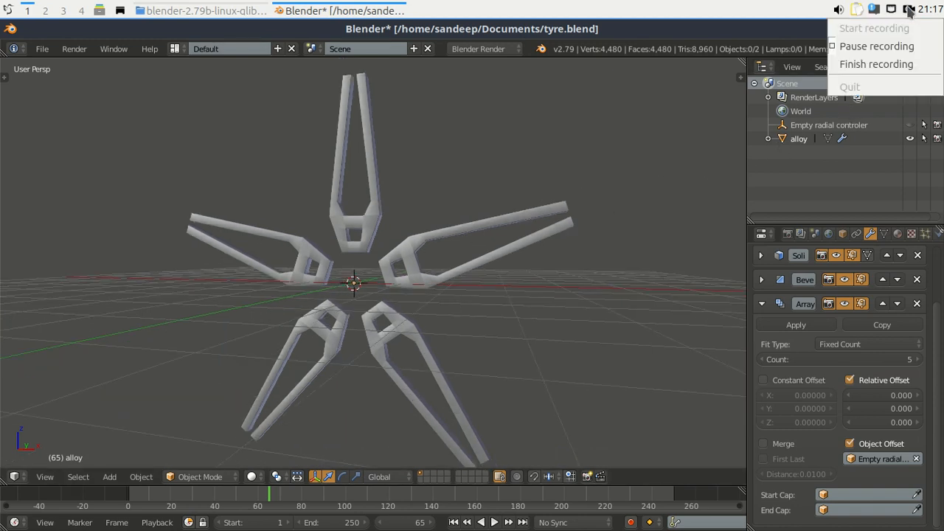